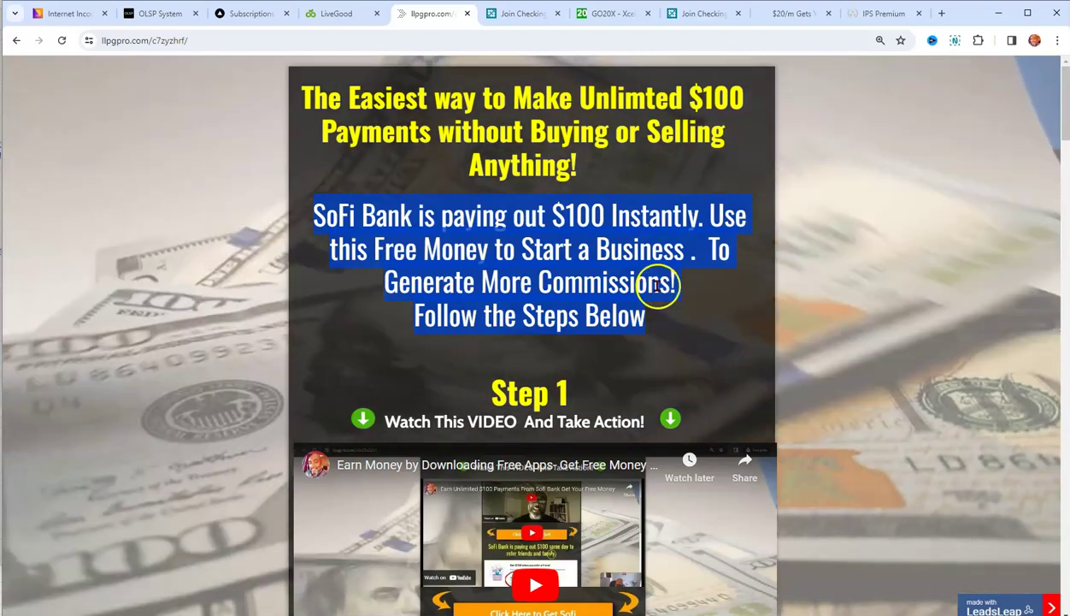
Read the landing page's Step 1 SoFi instructions, and examine the bonus steps and referral terms on the SoFi invite page
{"action": "scroll", "coordinate": [615, 329], "scroll_direction": "down", "scroll_amount": 2}
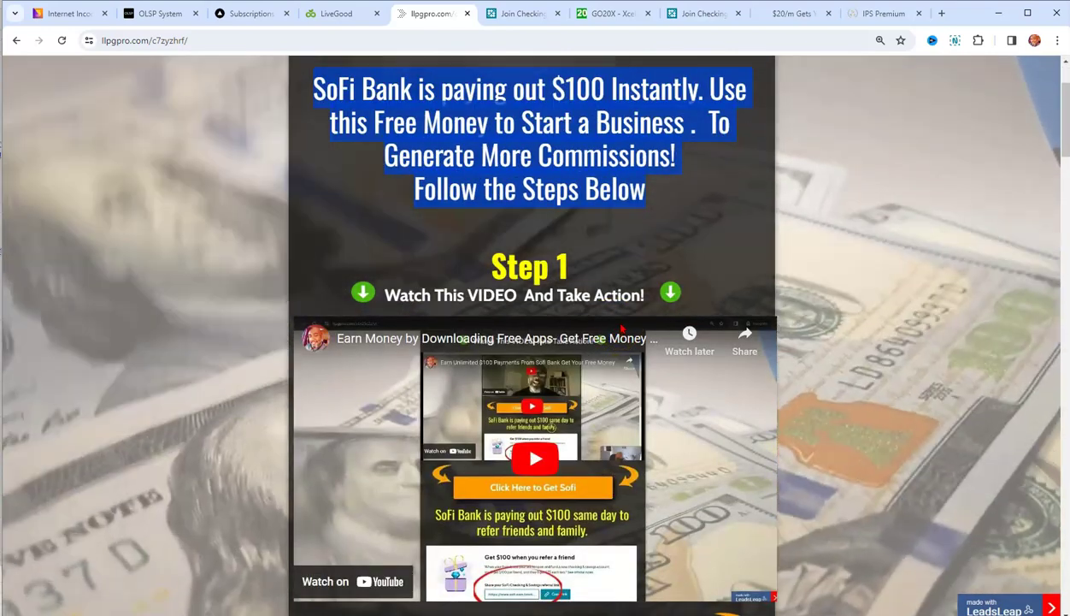
{"action": "scroll", "coordinate": [442, 386], "scroll_direction": "down", "scroll_amount": 7}
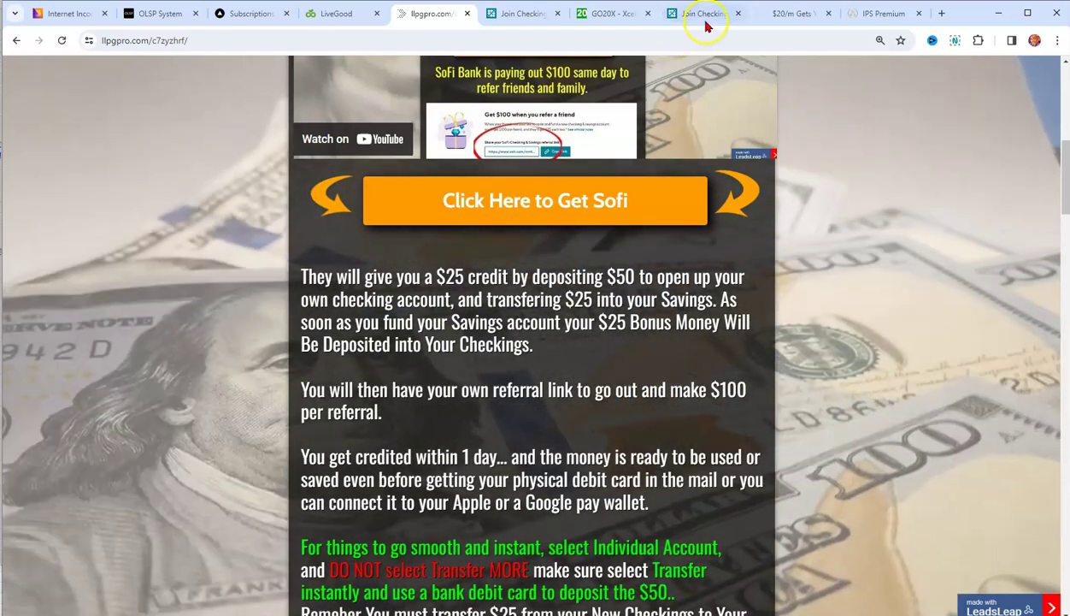
{"action": "left_click", "coordinate": [705, 17]}
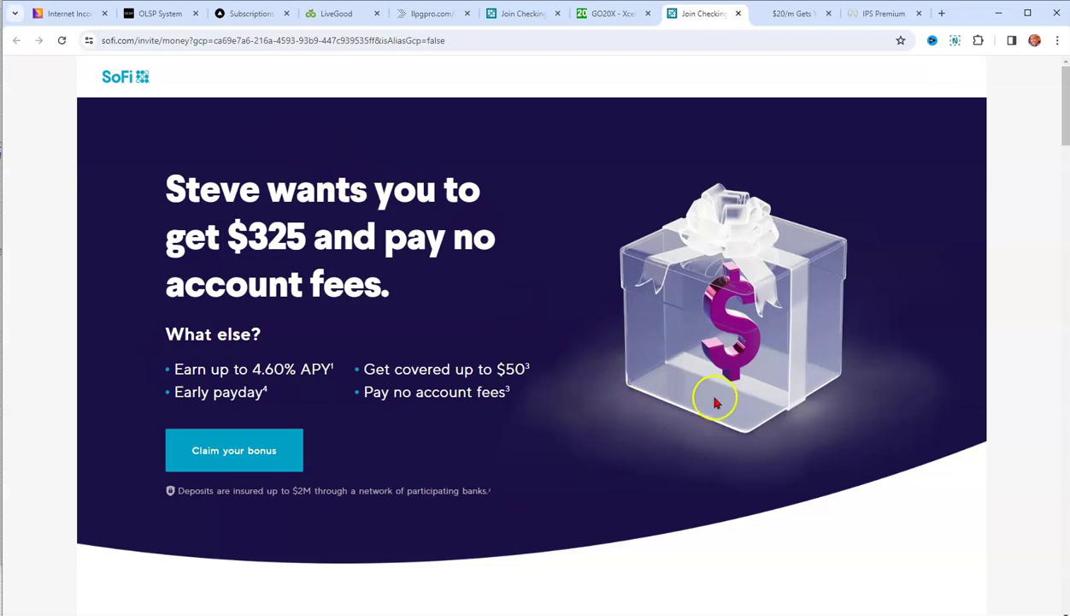
{"action": "scroll", "coordinate": [716, 402], "scroll_direction": "down", "scroll_amount": 15}
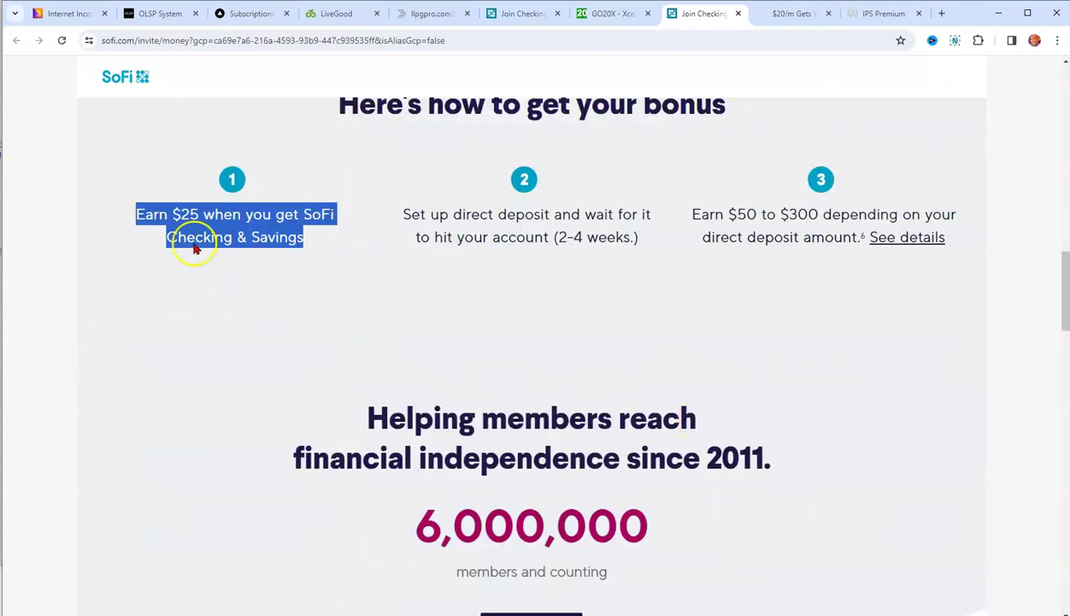
{"action": "left_click_drag", "start_coordinate": [135, 214], "coordinate": [362, 209]}
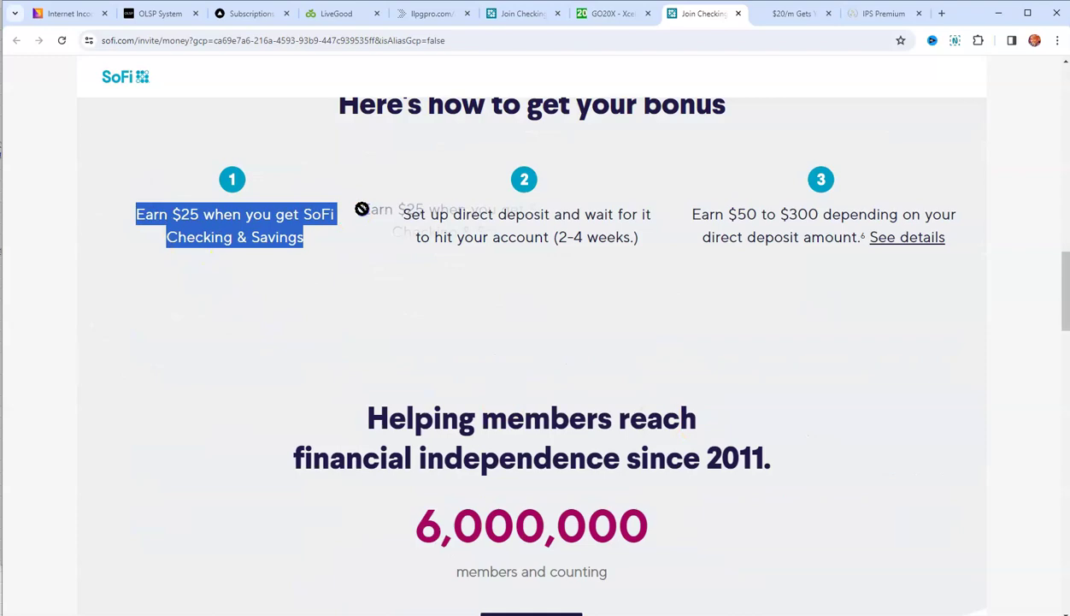
{"action": "scroll", "coordinate": [917, 339], "scroll_direction": "down", "scroll_amount": 10}
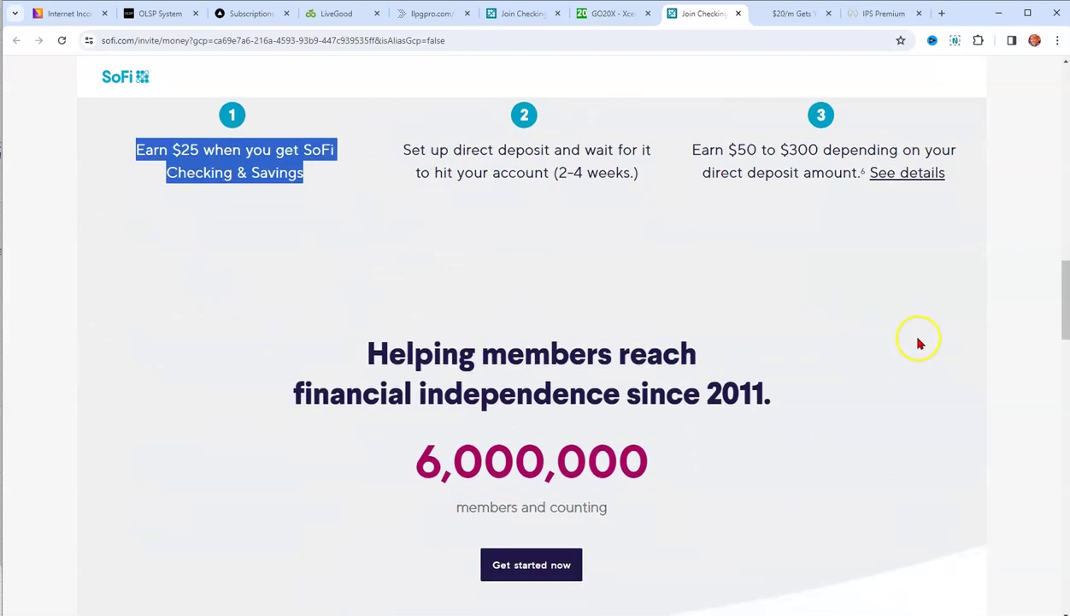
{"action": "scroll", "coordinate": [922, 368], "scroll_direction": "down", "scroll_amount": 2}
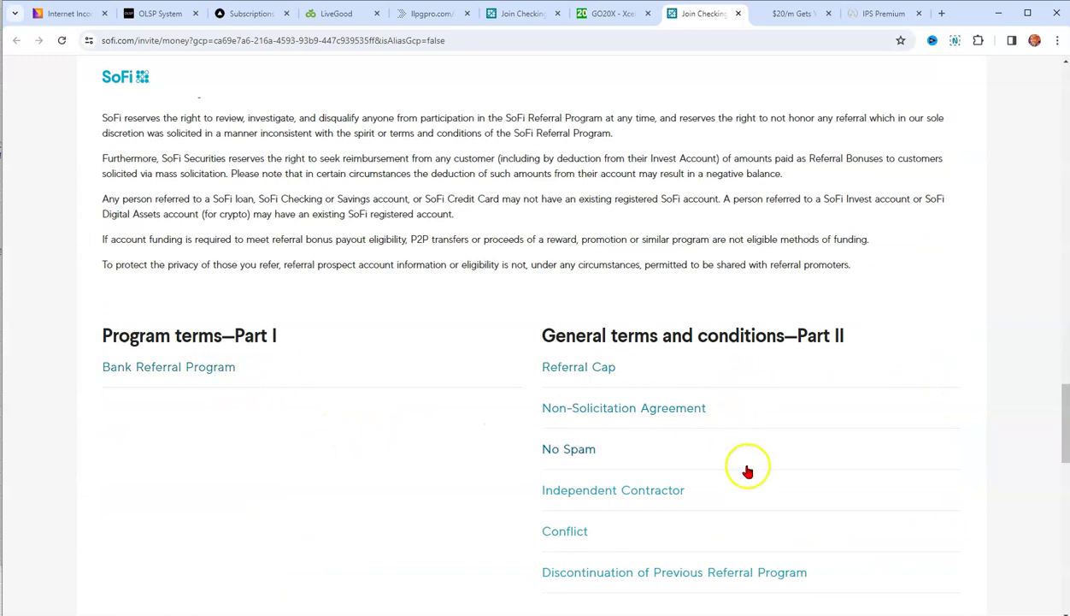
{"action": "scroll", "coordinate": [710, 436], "scroll_direction": "up", "scroll_amount": 10}
{"action": "scroll", "coordinate": [714, 438], "scroll_direction": "up", "scroll_amount": 4}
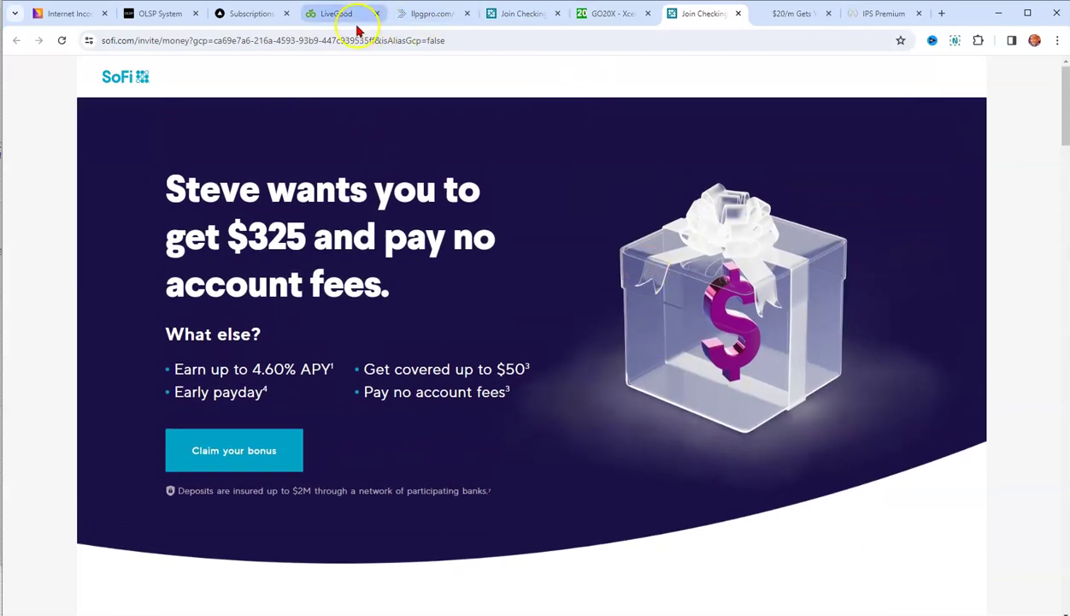
Return to the llpgpro.com landing page and go through Step 1 down to the Step 2 Xcelerate section
{"action": "left_click", "coordinate": [433, 14]}
{"action": "scroll", "coordinate": [684, 291], "scroll_direction": "up", "scroll_amount": 4}
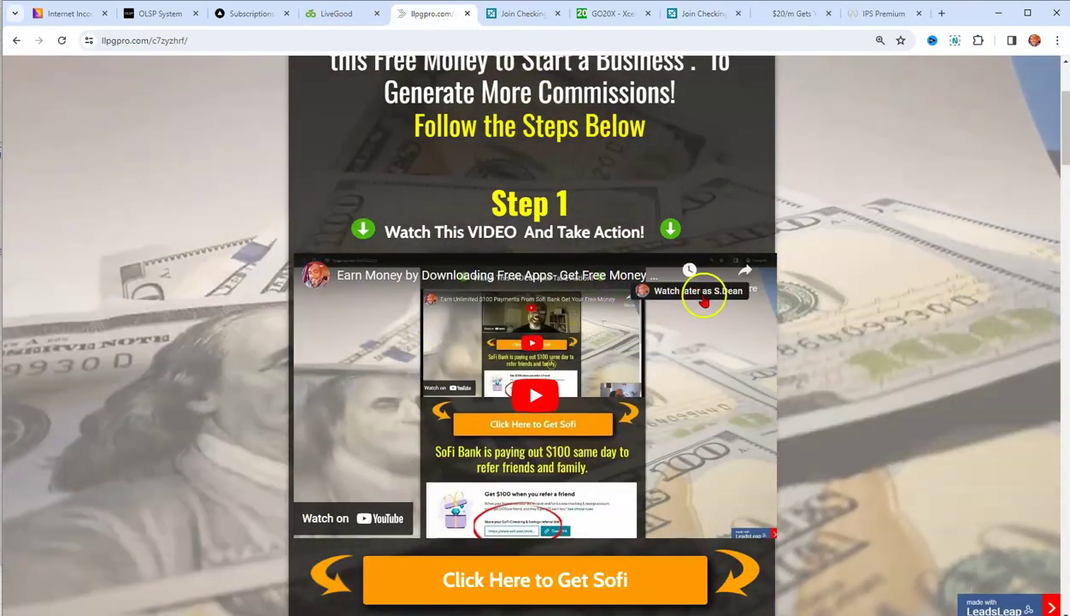
{"action": "scroll", "coordinate": [697, 290], "scroll_direction": "down", "scroll_amount": 5}
{"action": "scroll", "coordinate": [565, 301], "scroll_direction": "down", "scroll_amount": 8}
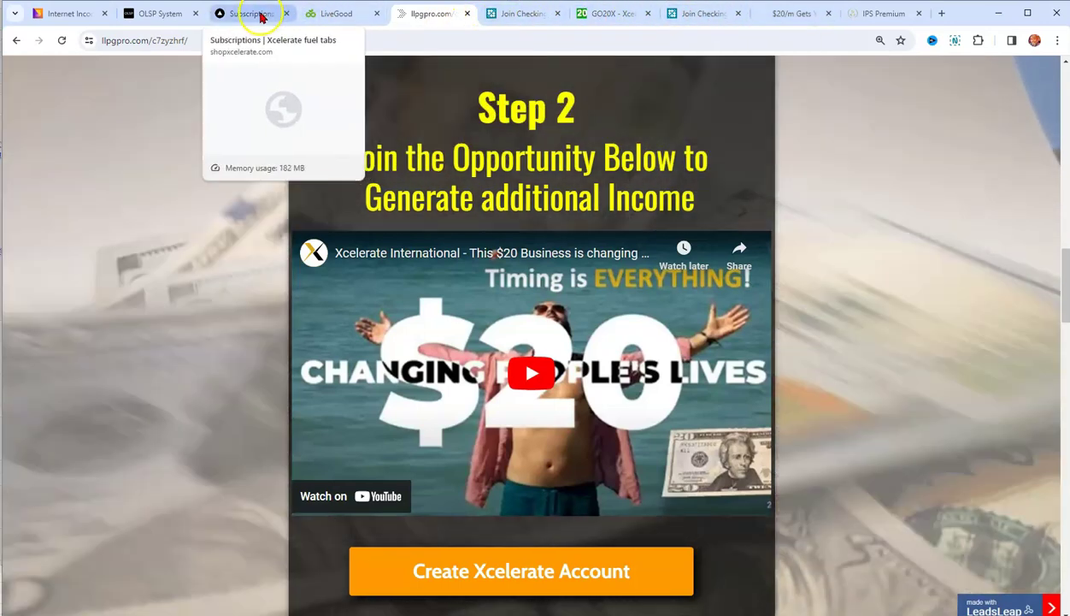
Switch to the Xcelerate subscriptions page, view the payment info form for the affiliate membership plan and close it without changes
{"action": "left_click", "coordinate": [256, 14]}
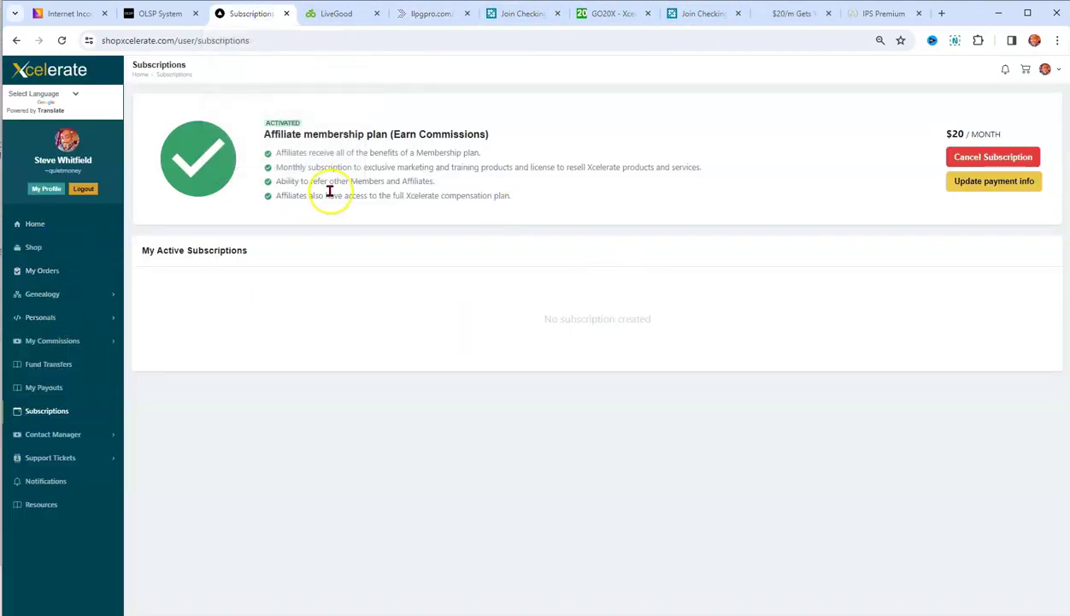
{"action": "left_click", "coordinate": [994, 182]}
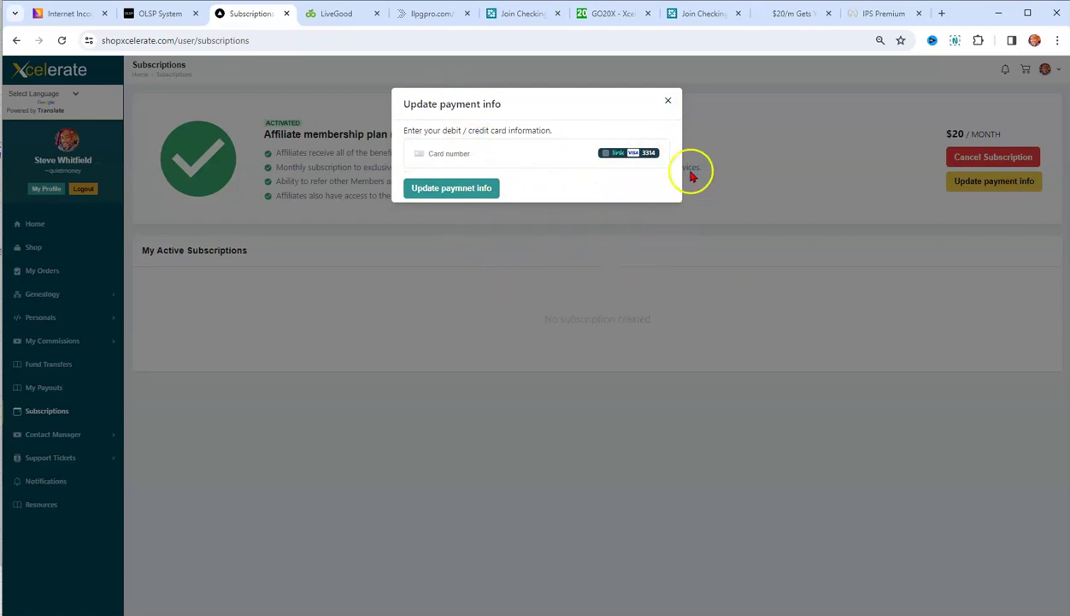
{"action": "left_click", "coordinate": [667, 100]}
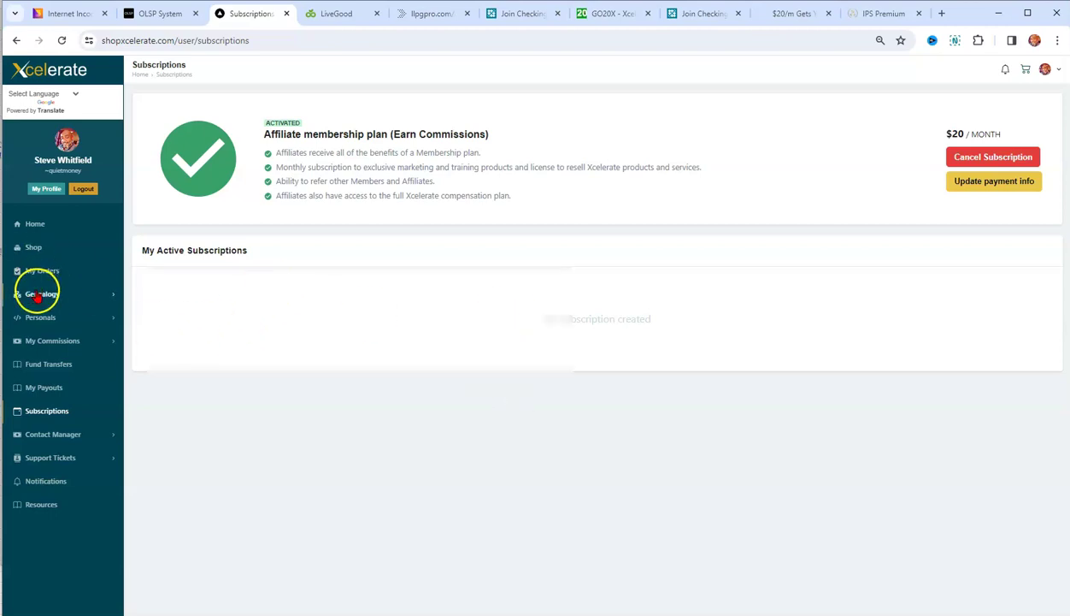
Open the Xcelerate profile and examine the bank name, account number and account verification fields under Bank account information
{"action": "left_click", "coordinate": [46, 190]}
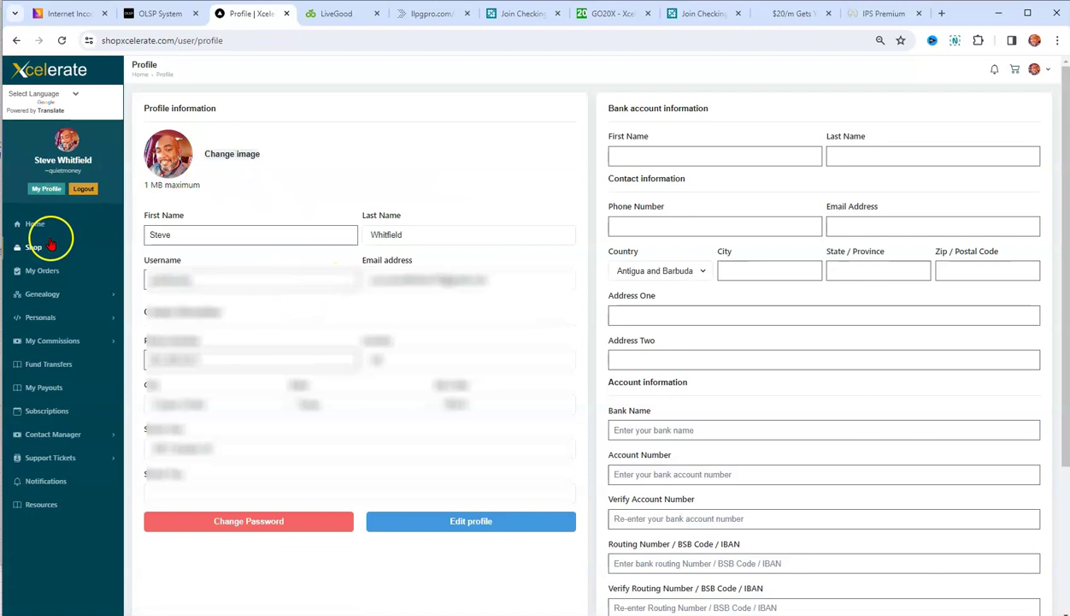
{"action": "left_click", "coordinate": [642, 430]}
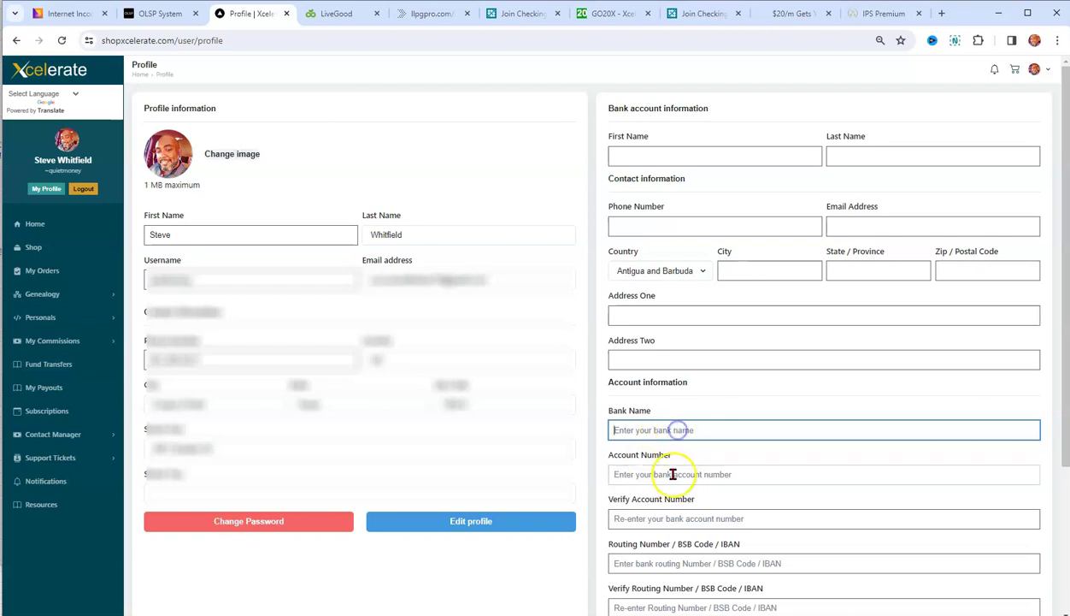
{"action": "left_click", "coordinate": [670, 475]}
{"action": "left_click", "coordinate": [666, 523]}
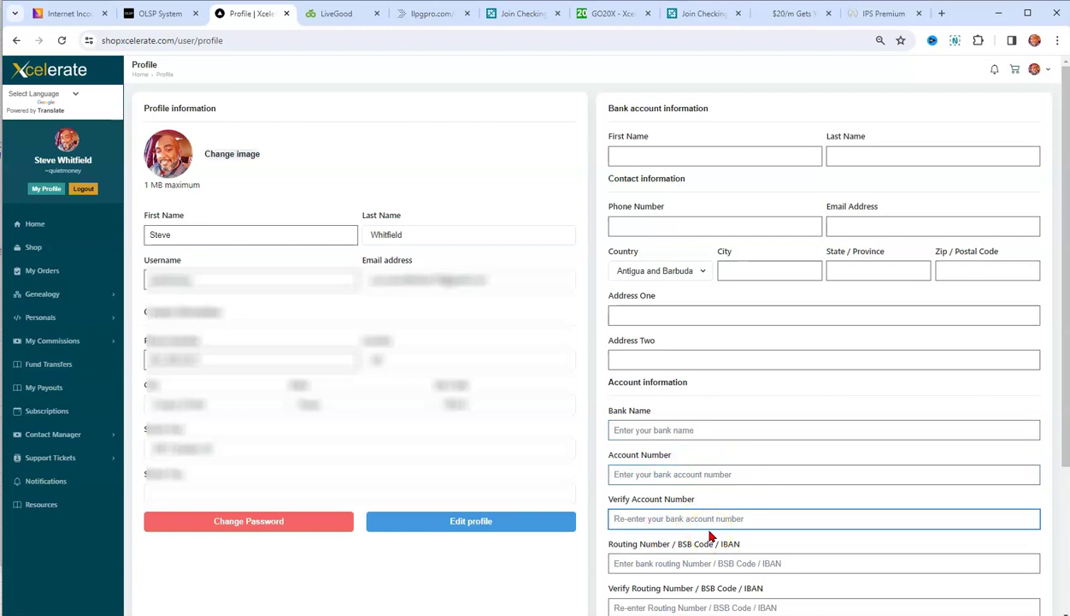
Return to the llpgpro.com landing page and review its three steps from the headline to the LeadsLeap account offer
{"action": "left_click", "coordinate": [425, 13]}
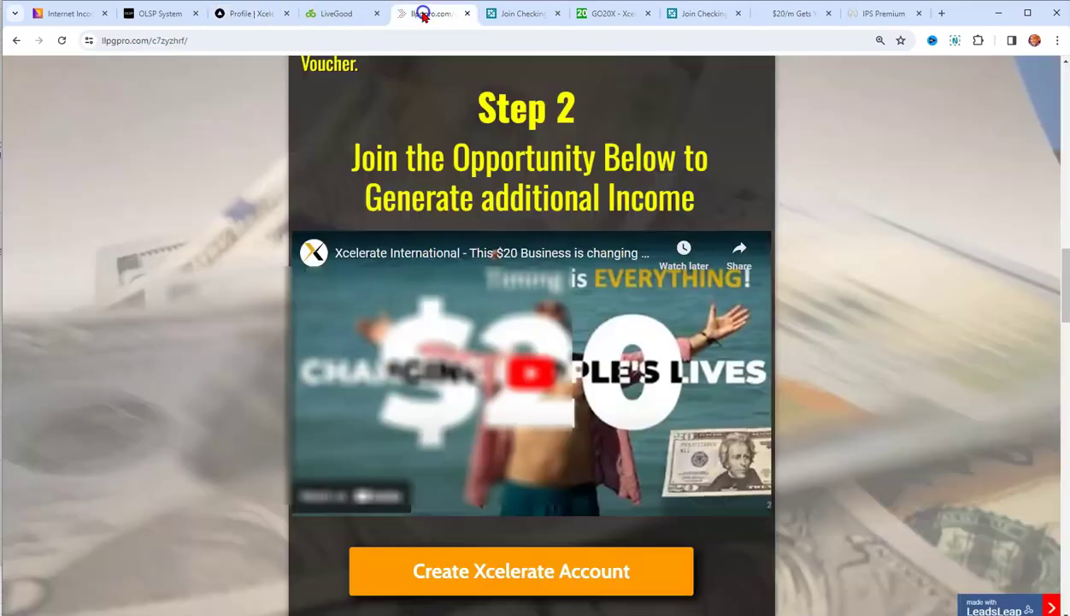
{"action": "scroll", "coordinate": [500, 349], "scroll_direction": "up", "scroll_amount": 15}
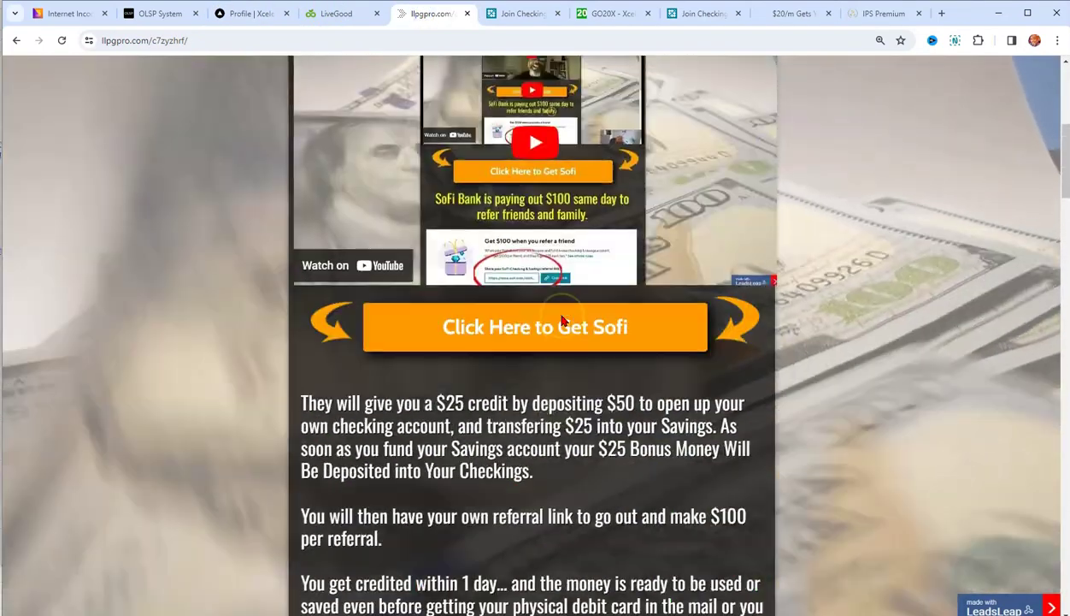
{"action": "scroll", "coordinate": [561, 320], "scroll_direction": "up", "scroll_amount": 5}
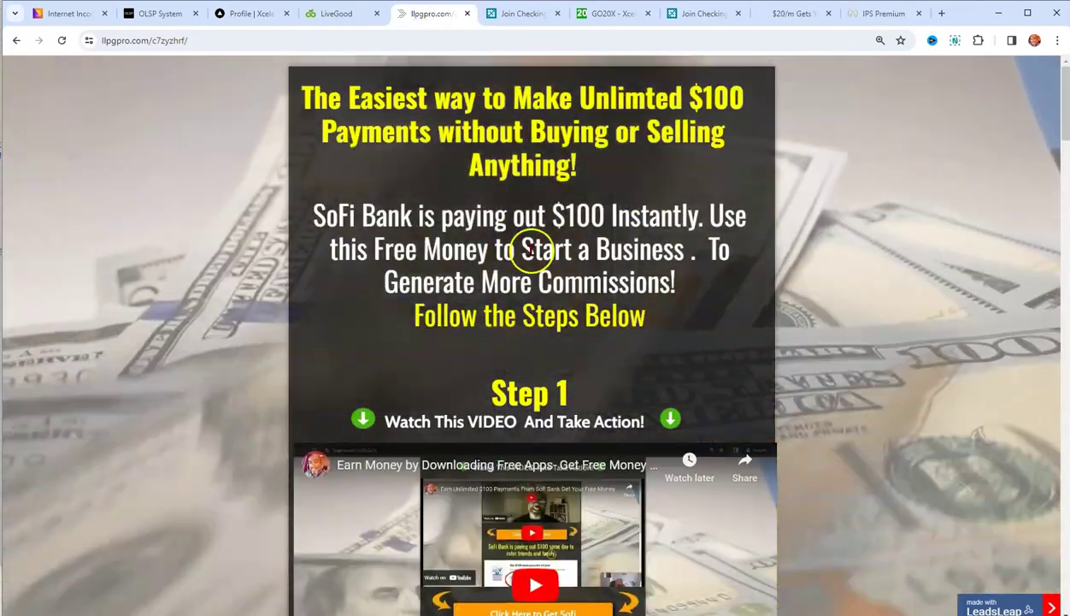
{"action": "scroll", "coordinate": [659, 259], "scroll_direction": "down", "scroll_amount": 7}
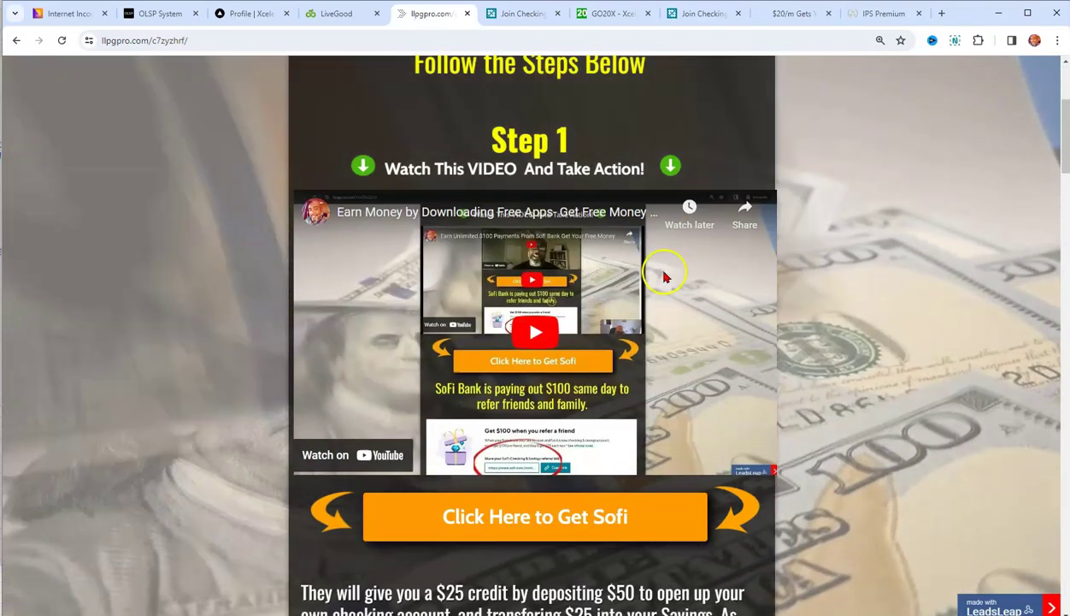
{"action": "scroll", "coordinate": [666, 278], "scroll_direction": "down", "scroll_amount": 3}
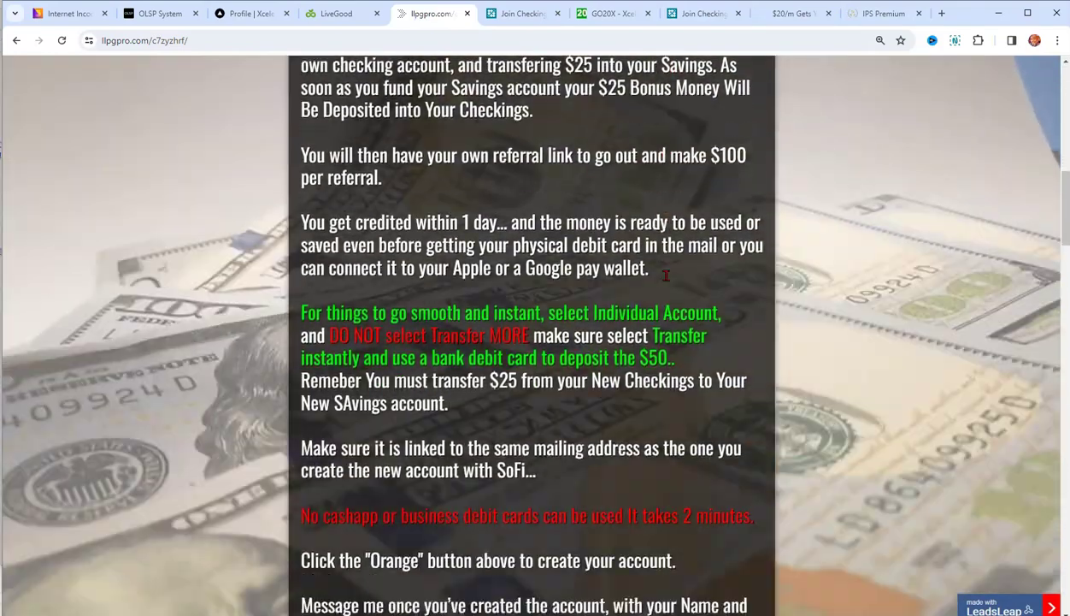
{"action": "scroll", "coordinate": [669, 283], "scroll_direction": "down", "scroll_amount": 6}
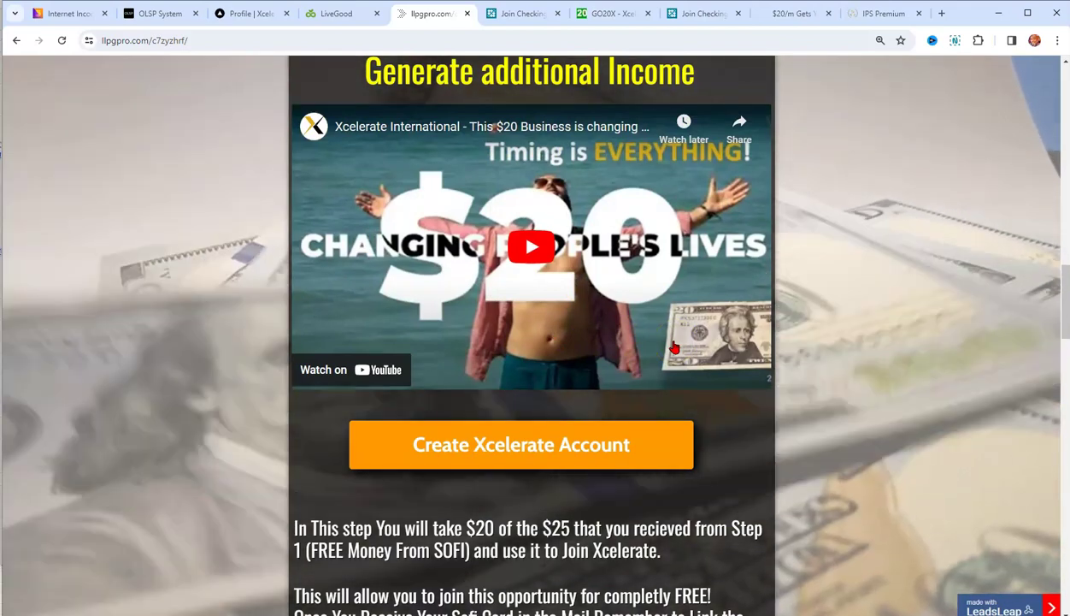
{"action": "scroll", "coordinate": [697, 366], "scroll_direction": "down", "scroll_amount": 6}
{"action": "scroll", "coordinate": [725, 406], "scroll_direction": "down", "scroll_amount": 2}
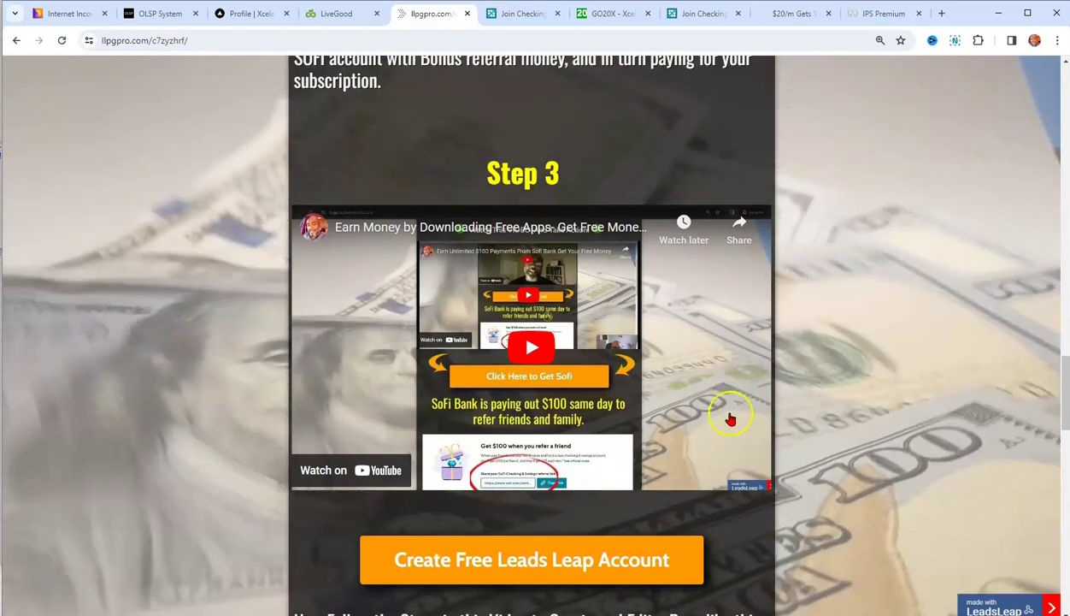
{"action": "scroll", "coordinate": [637, 269], "scroll_direction": "down", "scroll_amount": 1}
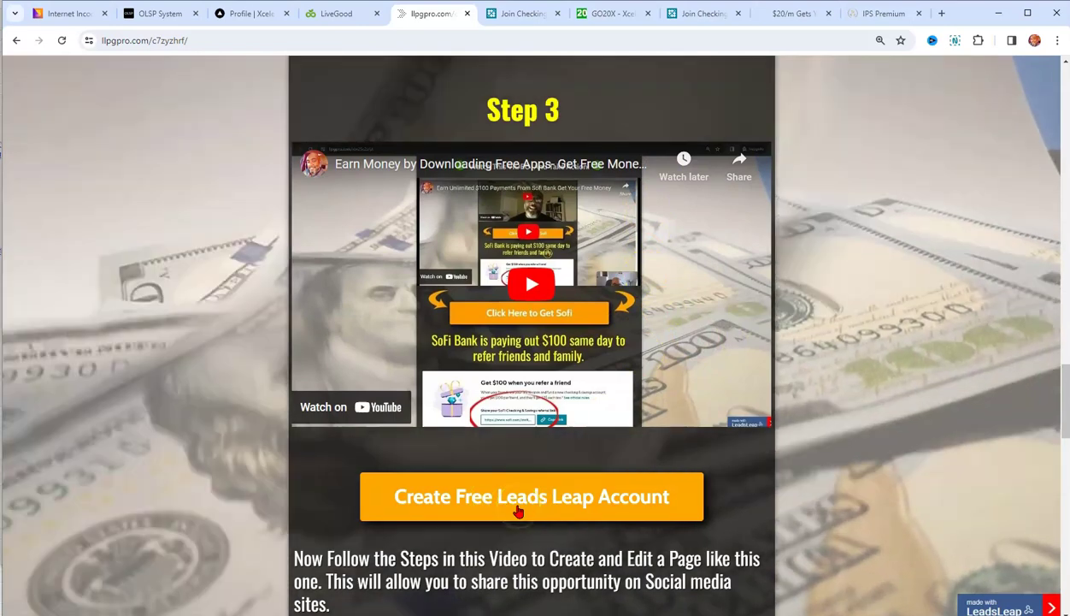
Open the LeadsLeap site from the Step 3 offer and log in to the member area with the account username and password
{"action": "left_click", "coordinate": [518, 510]}
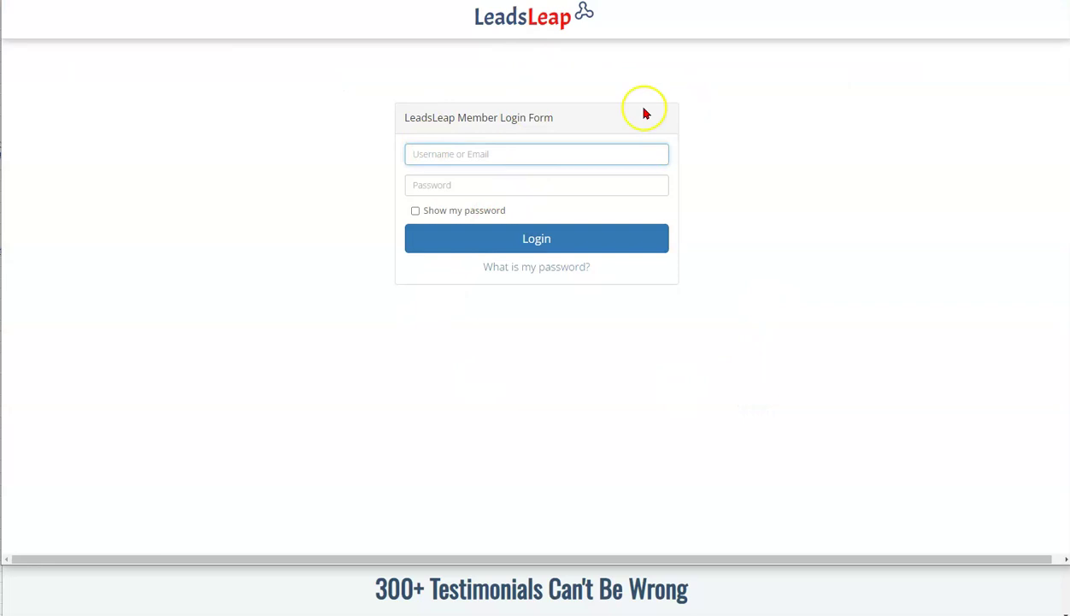
{"action": "left_click", "coordinate": [459, 161]}
{"action": "left_click", "coordinate": [523, 225]}
{"action": "left_click", "coordinate": [517, 235]}
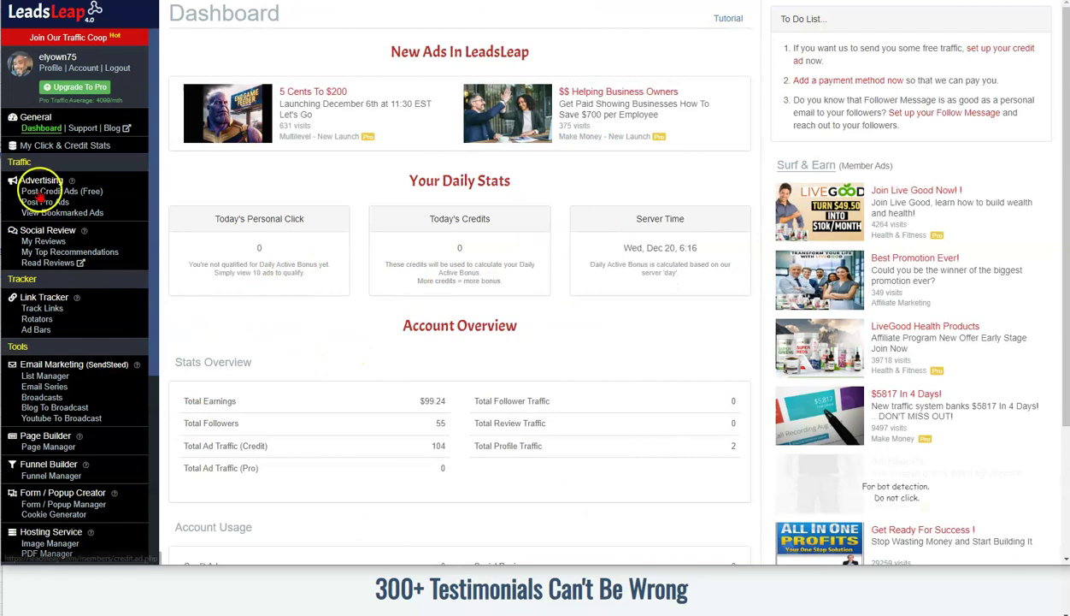
Open the LeadsLeap affiliate links and tools, and select the homepage affiliate link
{"action": "scroll", "coordinate": [77, 154], "scroll_direction": "down", "scroll_amount": 1}
{"action": "scroll", "coordinate": [102, 180], "scroll_direction": "down", "scroll_amount": 2}
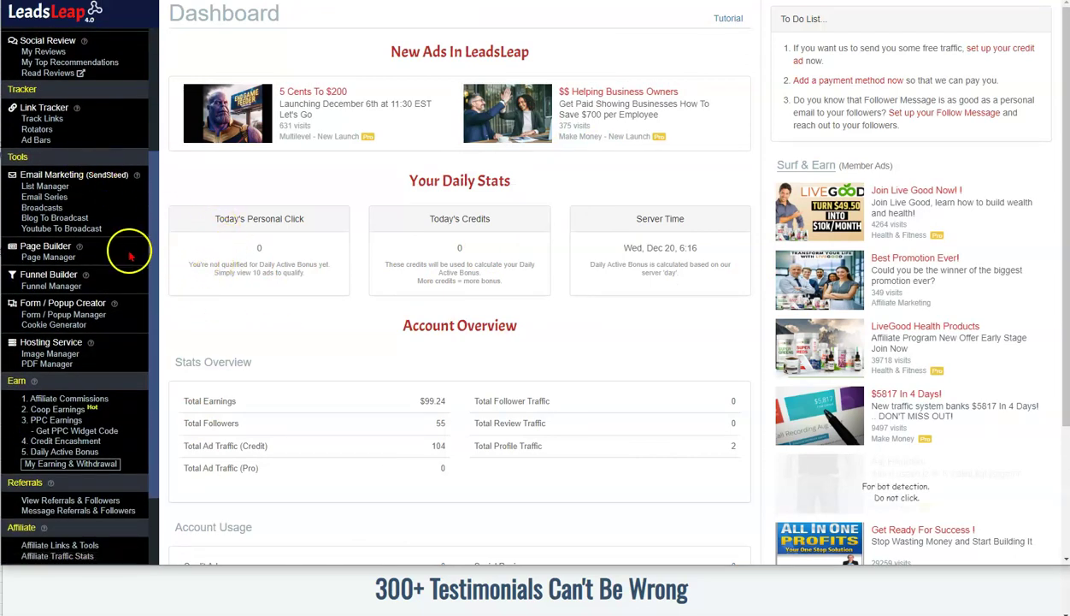
{"action": "scroll", "coordinate": [130, 254], "scroll_direction": "down", "scroll_amount": 2}
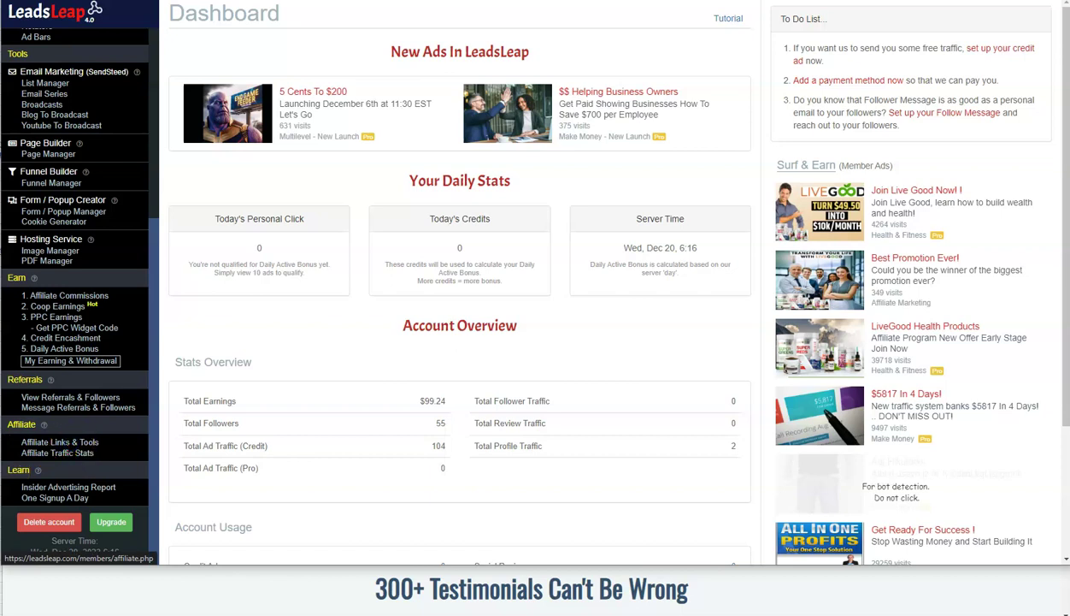
{"action": "left_click", "coordinate": [60, 442]}
{"action": "left_click", "coordinate": [351, 250]}
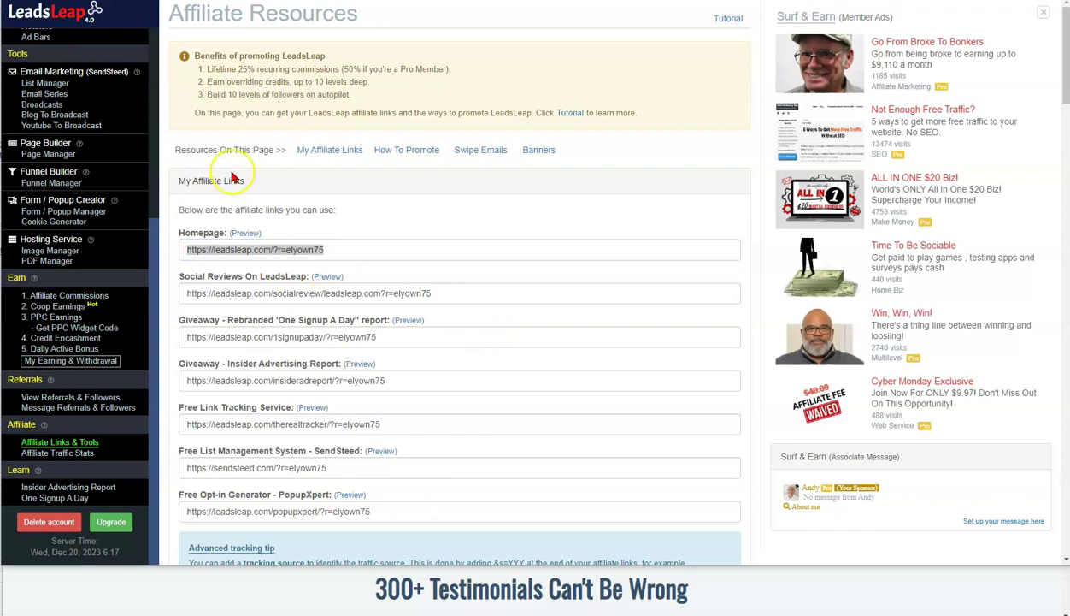
Add a new page named "Sofi Free Money Fun" in the LeadsLeap Page Manager
{"action": "scroll", "coordinate": [90, 82], "scroll_direction": "up", "scroll_amount": 3}
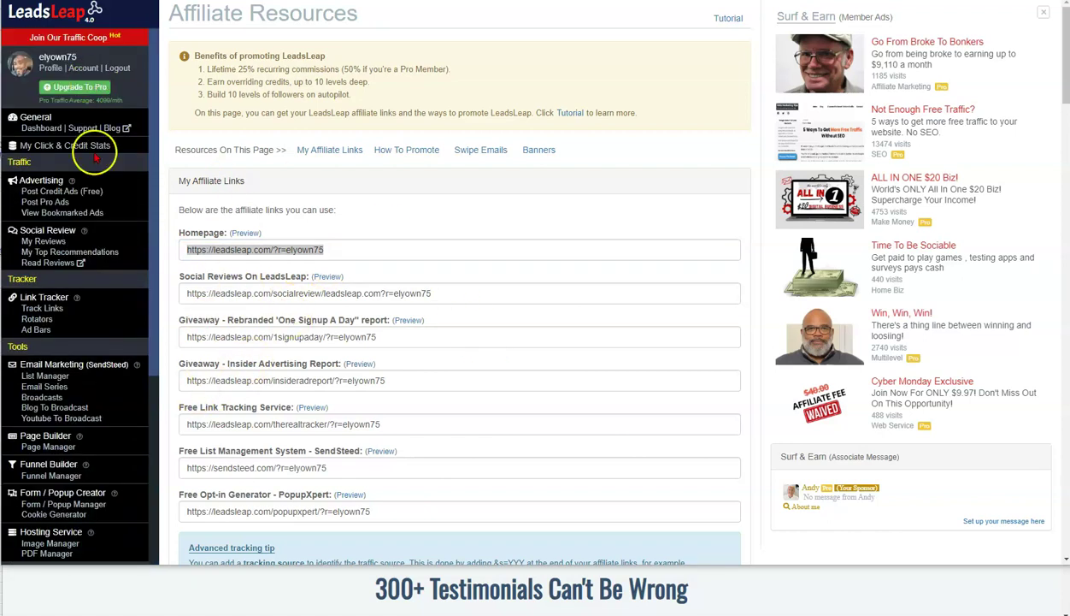
{"action": "scroll", "coordinate": [109, 459], "scroll_direction": "down", "scroll_amount": 1}
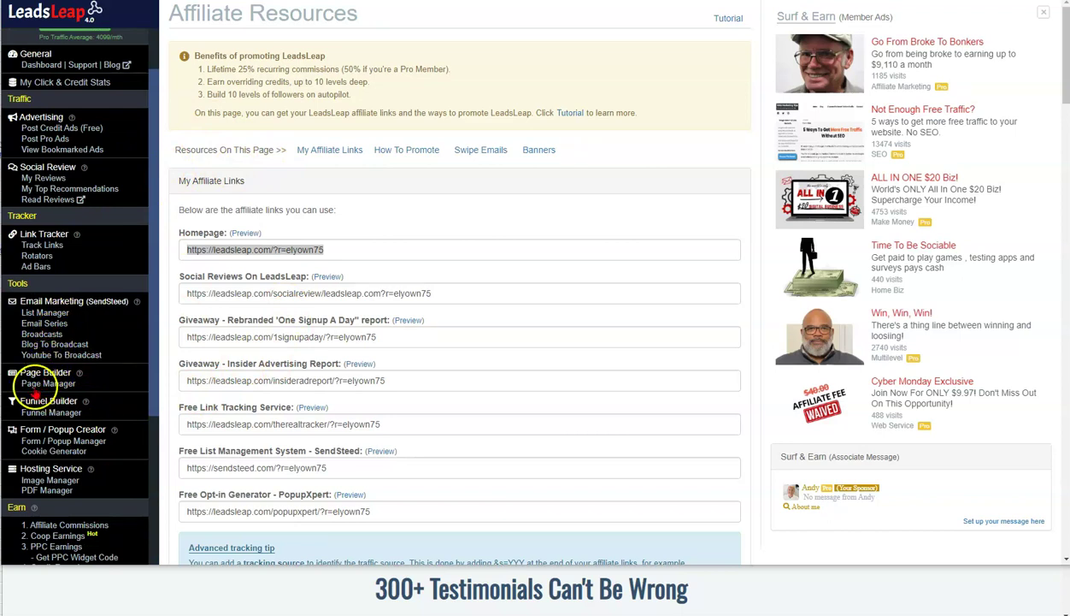
{"action": "left_click", "coordinate": [47, 382]}
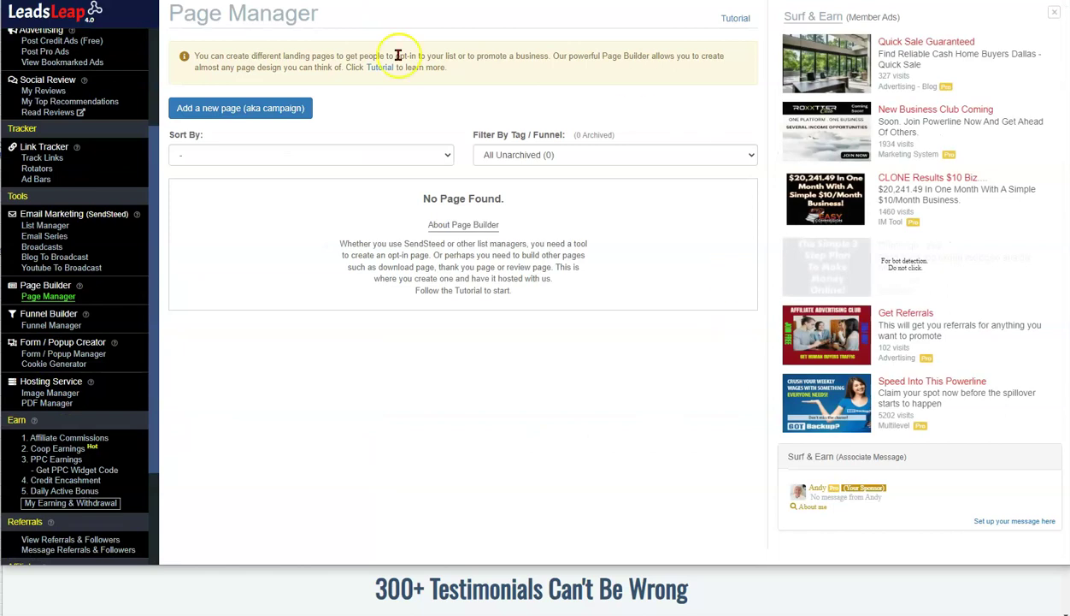
{"action": "left_click", "coordinate": [202, 116]}
{"action": "left_click", "coordinate": [469, 84]}
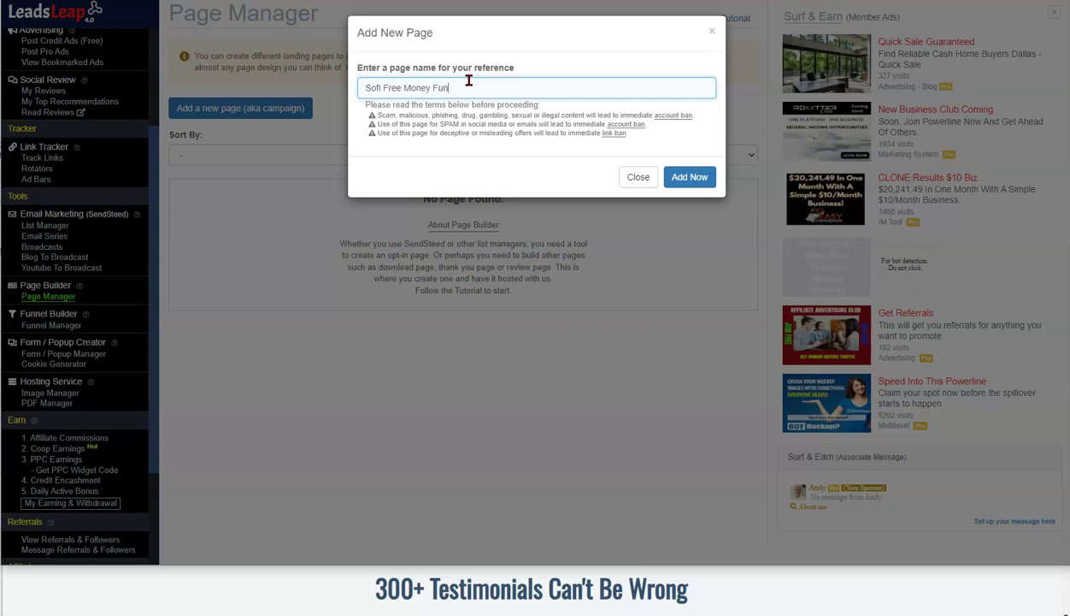
{"action": "left_click", "coordinate": [696, 177]}
{"action": "left_click", "coordinate": [616, 242]}
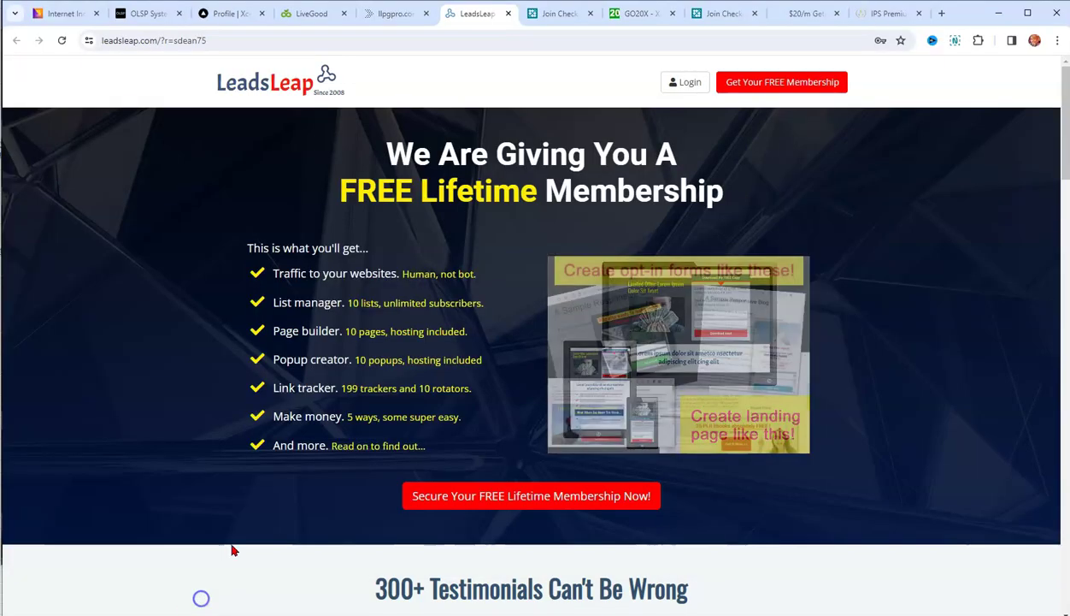
Return to the llpgpro.com landing page and copy the page share code listed below the Step 3 LeadsLeap offer
{"action": "left_click", "coordinate": [394, 14]}
{"action": "scroll", "coordinate": [466, 442], "scroll_direction": "down", "scroll_amount": 6}
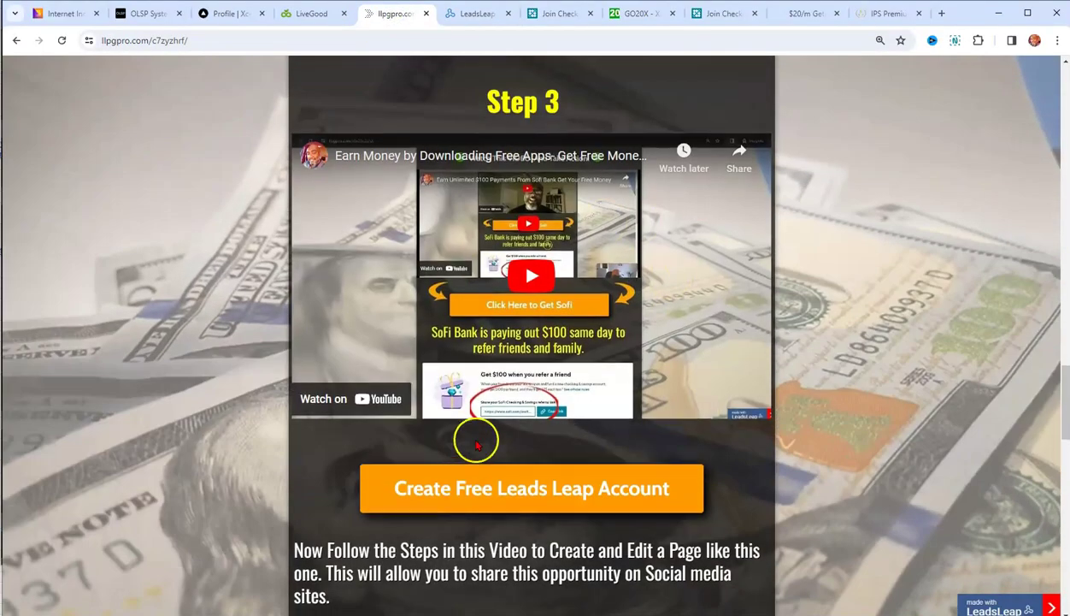
{"action": "scroll", "coordinate": [521, 400], "scroll_direction": "up", "scroll_amount": 2}
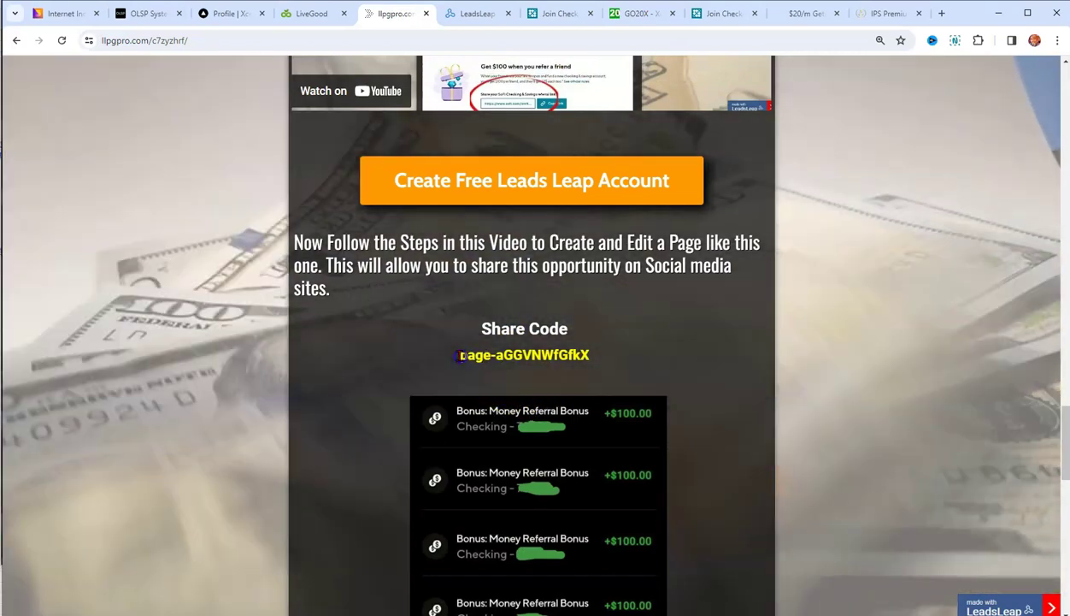
{"action": "left_click_drag", "start_coordinate": [460, 355], "coordinate": [596, 363]}
{"action": "key", "text": "ctrl+c"}
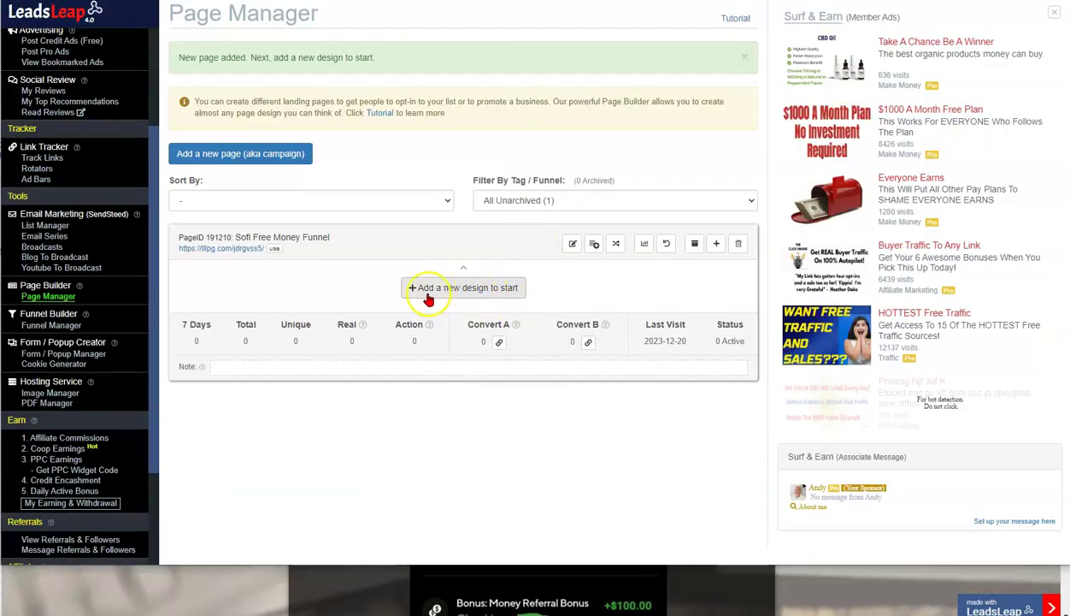
Import a new design into the Sofi Free Money page in LeadsLeap using share code page-aGGVNWfGfkX
{"action": "left_click", "coordinate": [434, 295]}
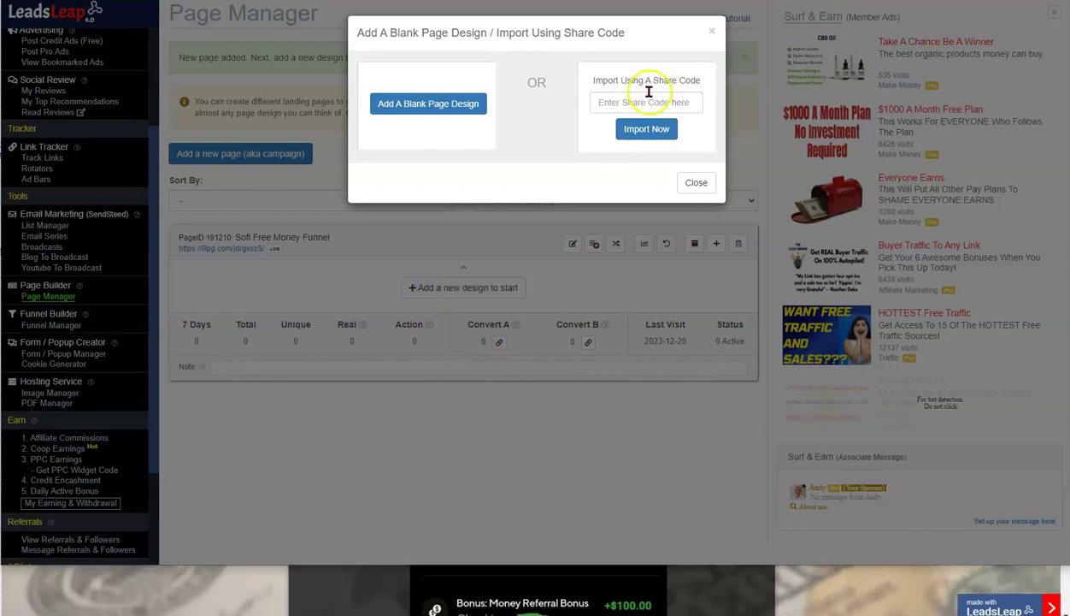
{"action": "left_click", "coordinate": [631, 103]}
{"action": "key", "text": "ctrl+v"}
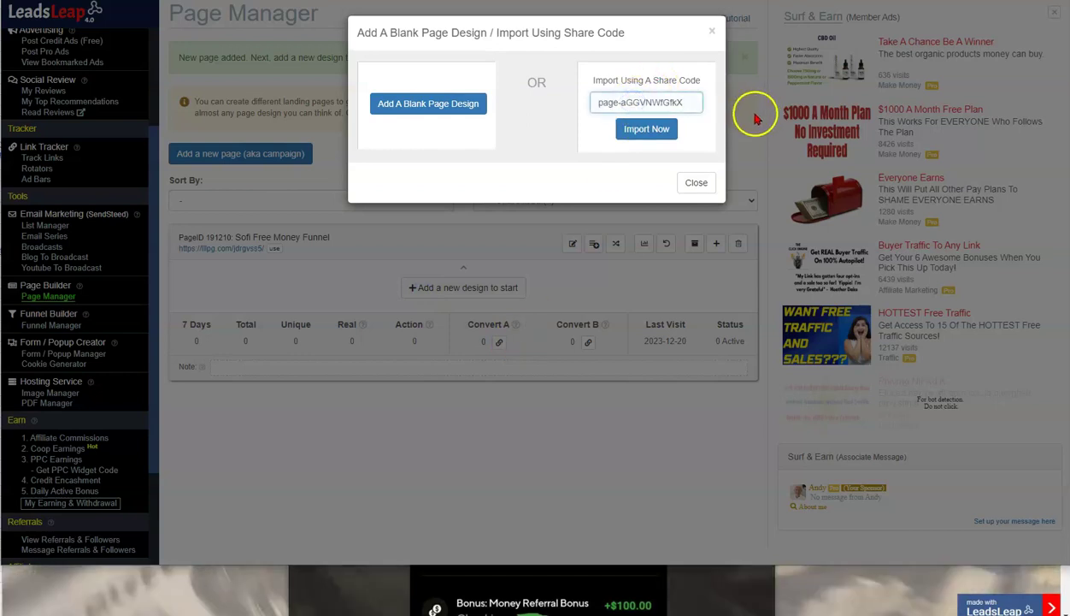
{"action": "left_click", "coordinate": [650, 137]}
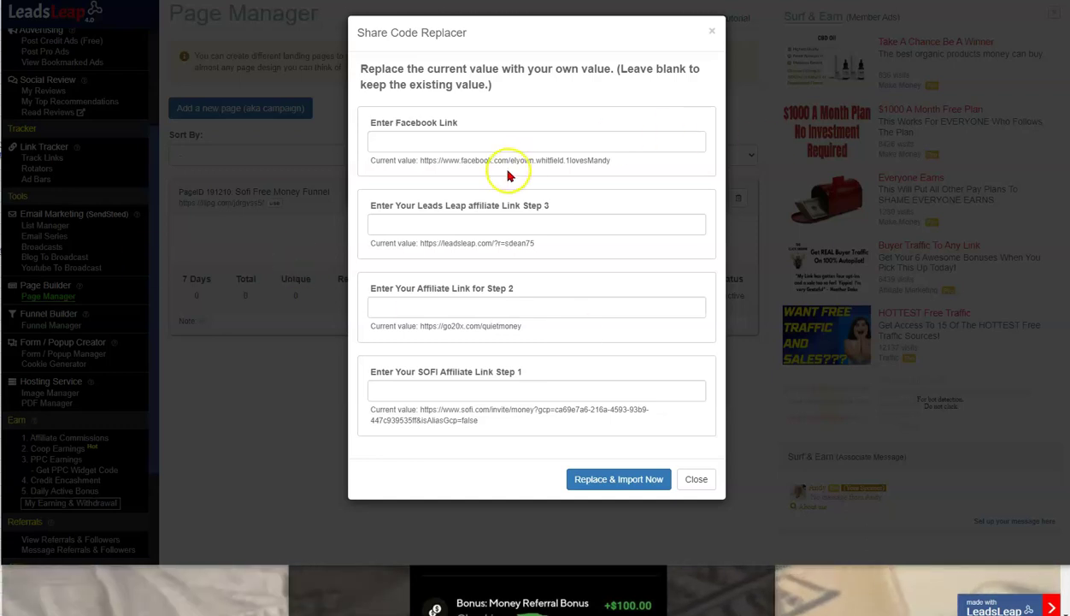
Fill the share code replacer with the Facebook profile link and the existing LeadsLeap affiliate link for Step 3
{"action": "left_click", "coordinate": [507, 142]}
{"action": "type", "text": "https://www.facebook.com/elyown.whitfield.1lovesMandy"}
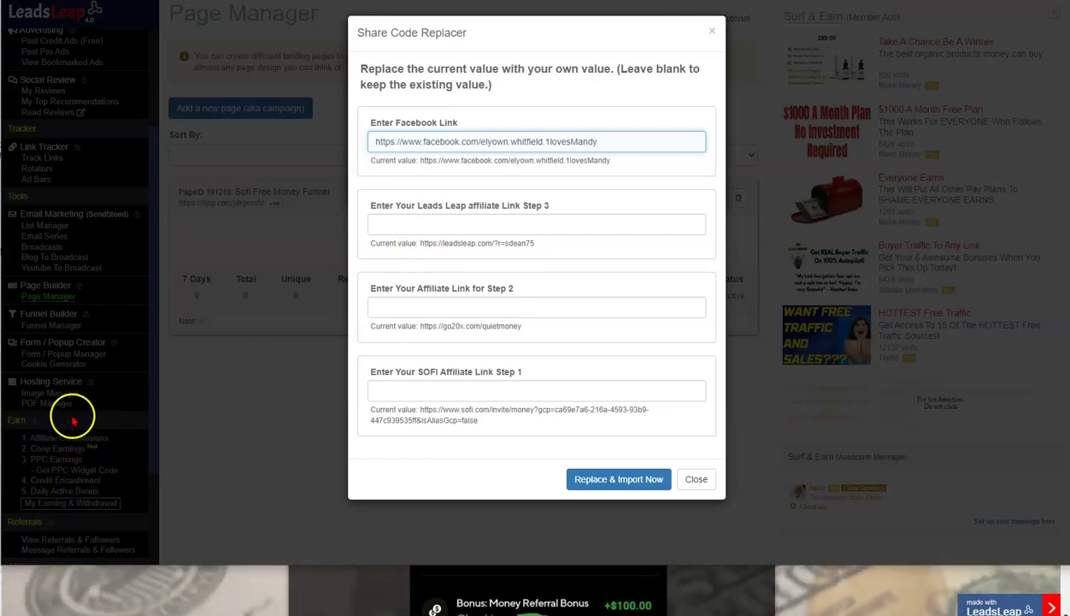
{"action": "left_click", "coordinate": [530, 247]}
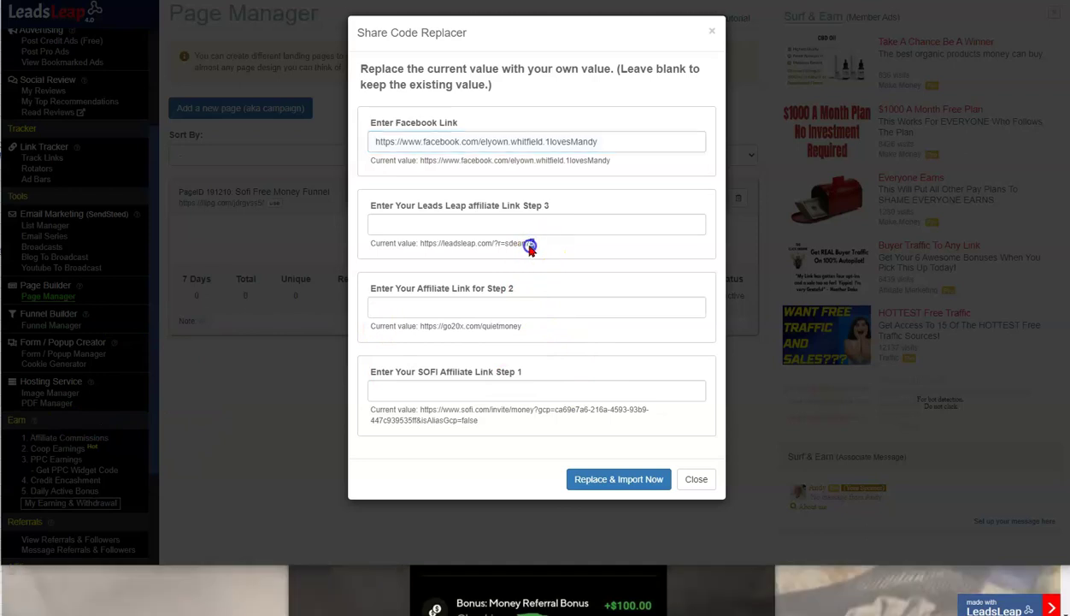
{"action": "left_click_drag", "start_coordinate": [530, 247], "coordinate": [425, 253]}
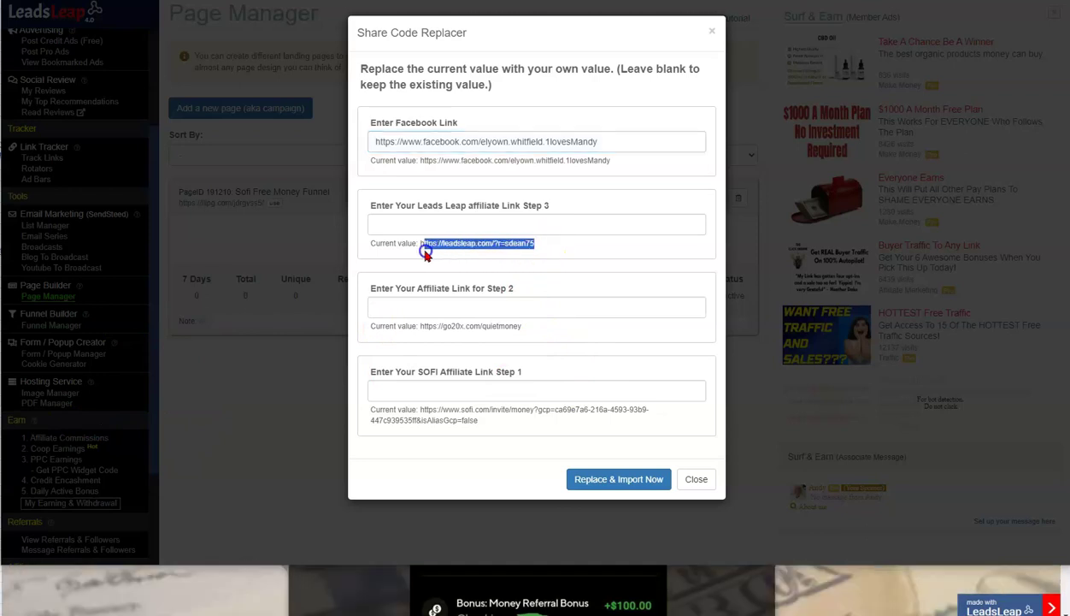
{"action": "key", "text": "ctrl+c"}
{"action": "left_click", "coordinate": [464, 224]}
{"action": "key", "text": "ctrl+v"}
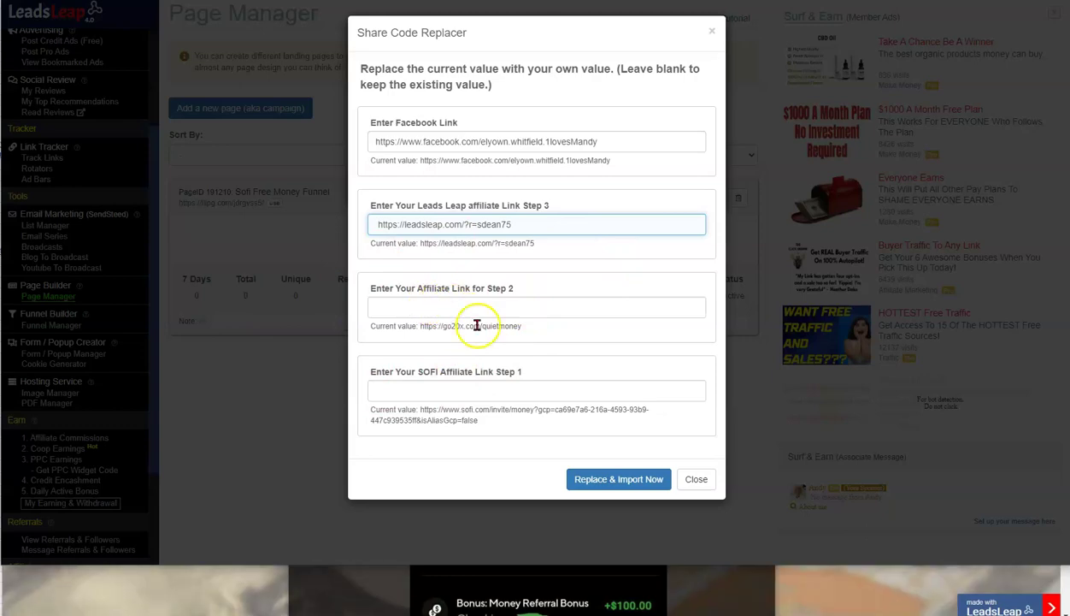
{"action": "left_click", "coordinate": [158, 590]}
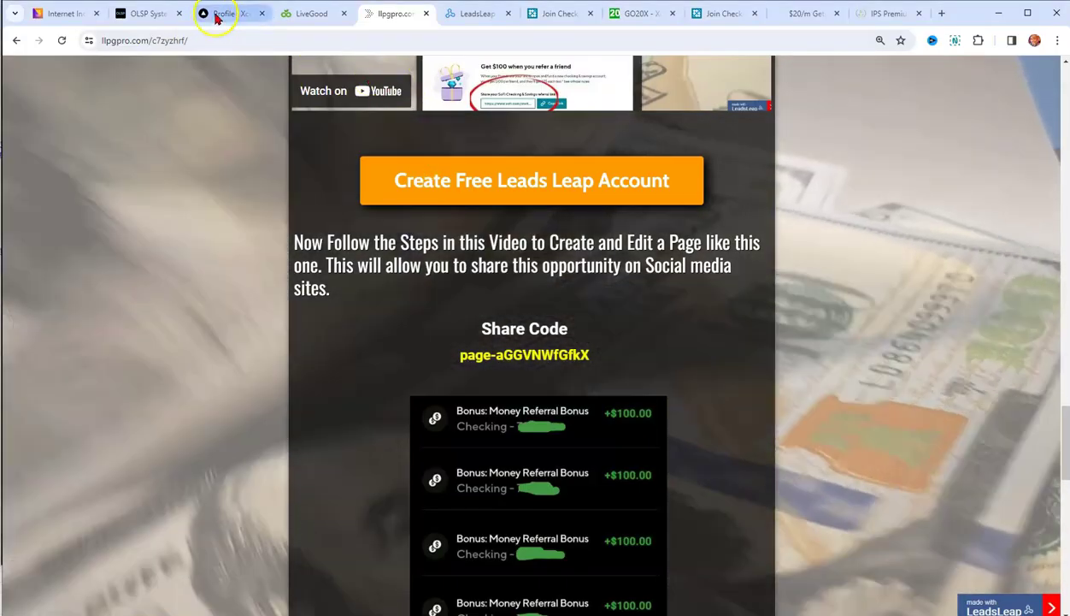
{"action": "left_click", "coordinate": [218, 13]}
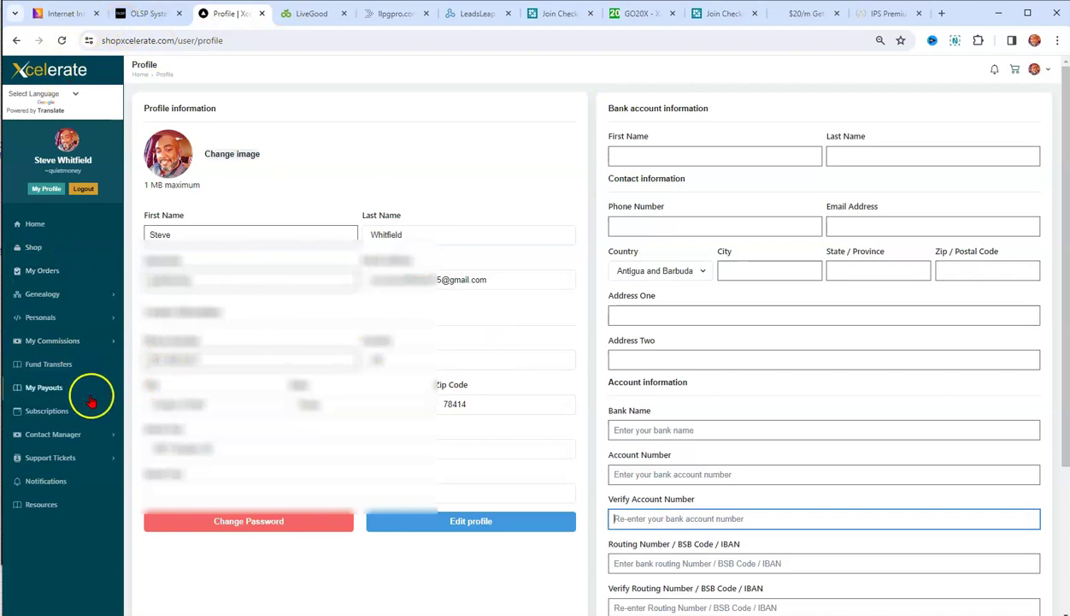
{"action": "left_click", "coordinate": [35, 227]}
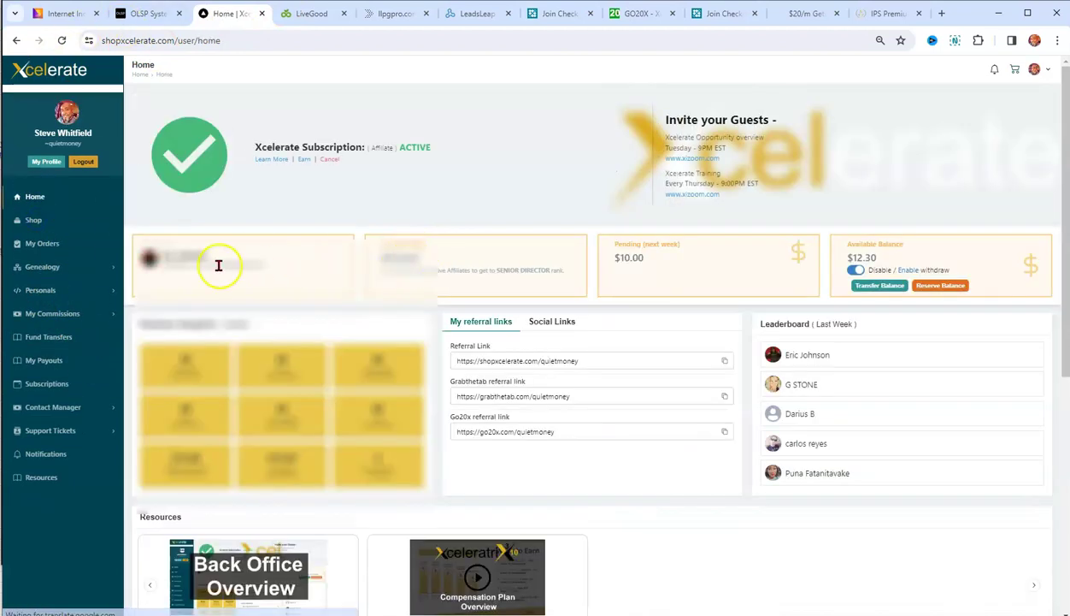
{"action": "left_click_drag", "start_coordinate": [556, 432], "coordinate": [451, 426]}
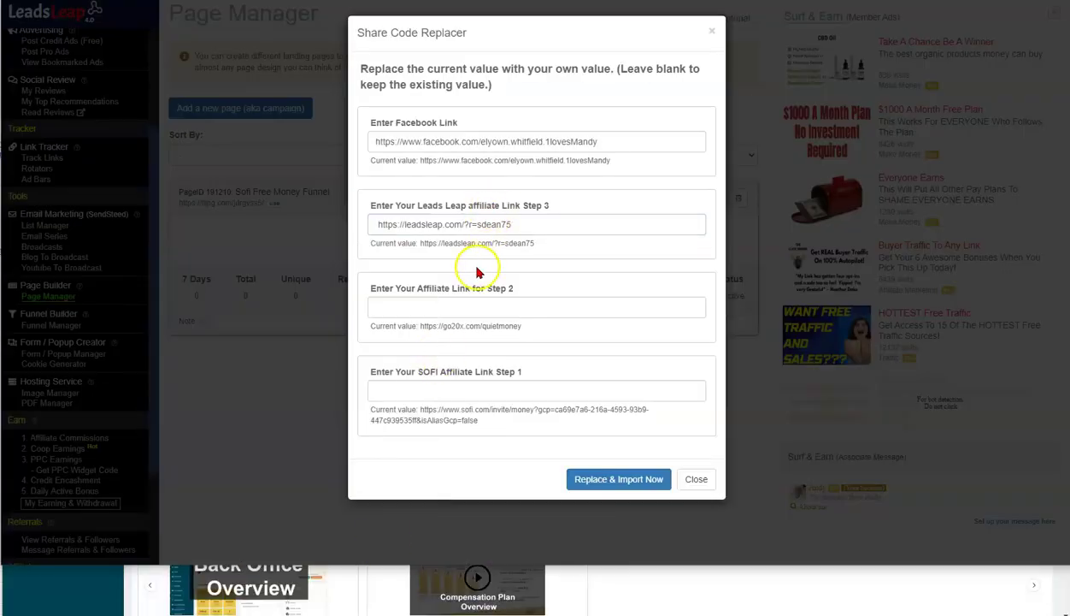
{"action": "left_click", "coordinate": [447, 307]}
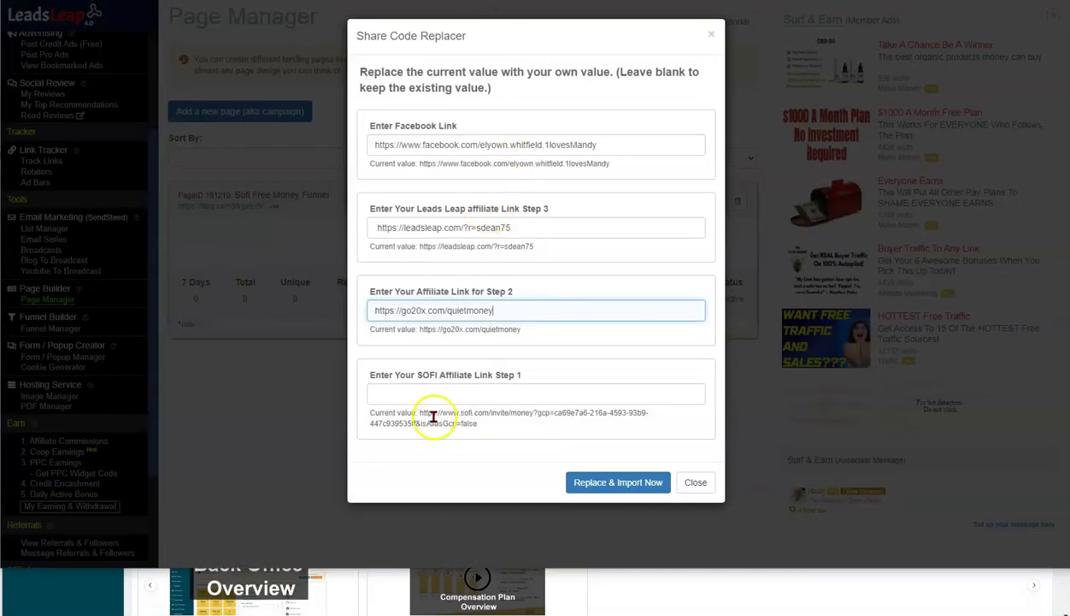
Copy the current SoFi invite link shown in the replacer into the SoFi affiliate link field for Step 1
{"action": "left_click_drag", "start_coordinate": [419, 413], "coordinate": [501, 430]}
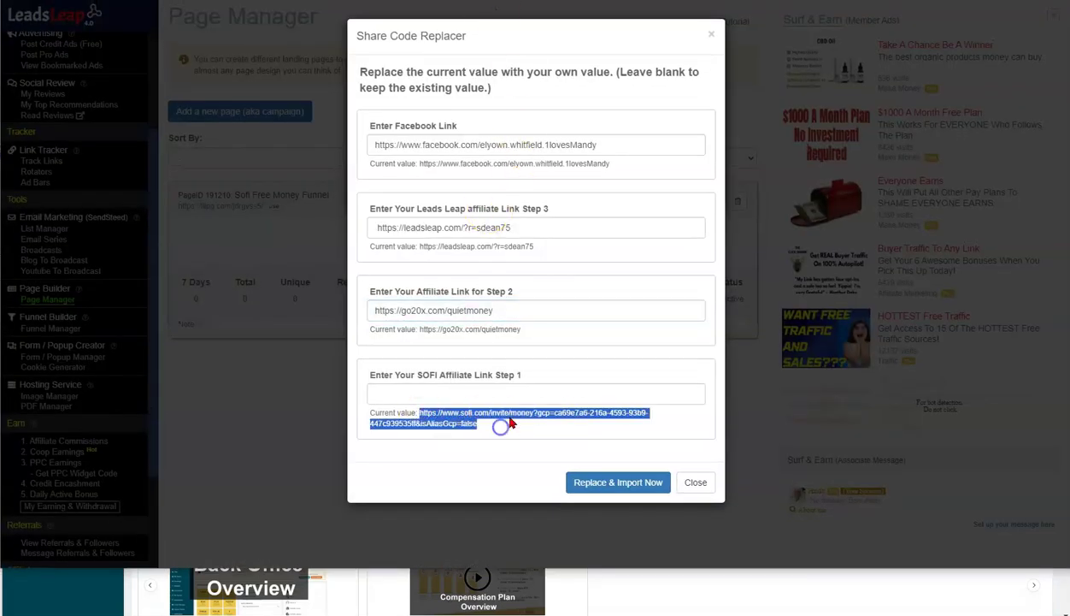
{"action": "left_click", "coordinate": [428, 395]}
{"action": "key", "text": "ctrl+v"}
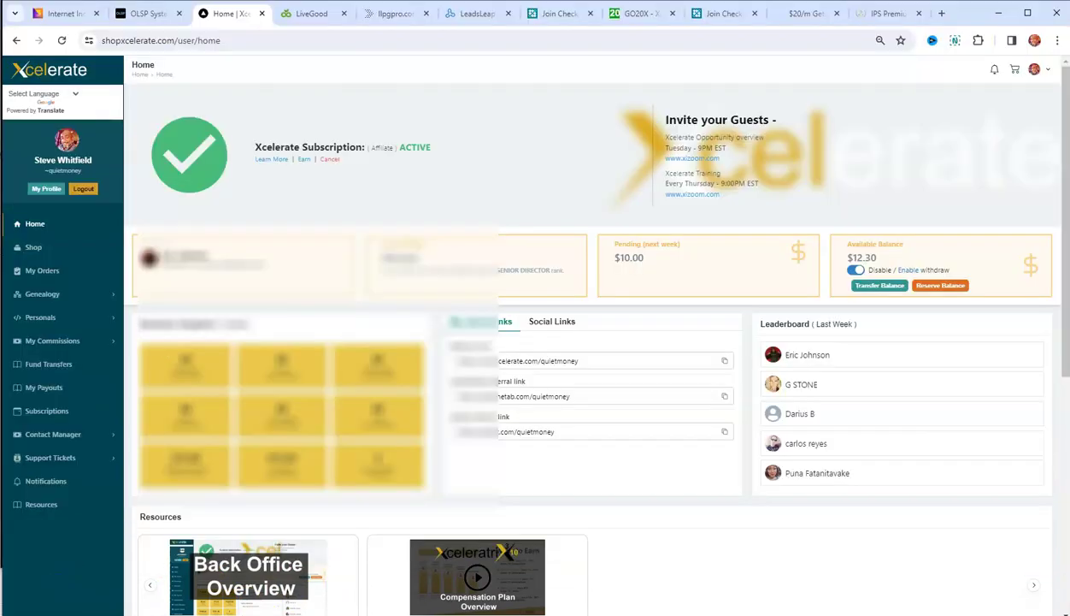
Look through the already open LiveGood, LeadsLeap, SoFi invitation and Internet Income System pages
{"action": "left_click", "coordinate": [324, 13]}
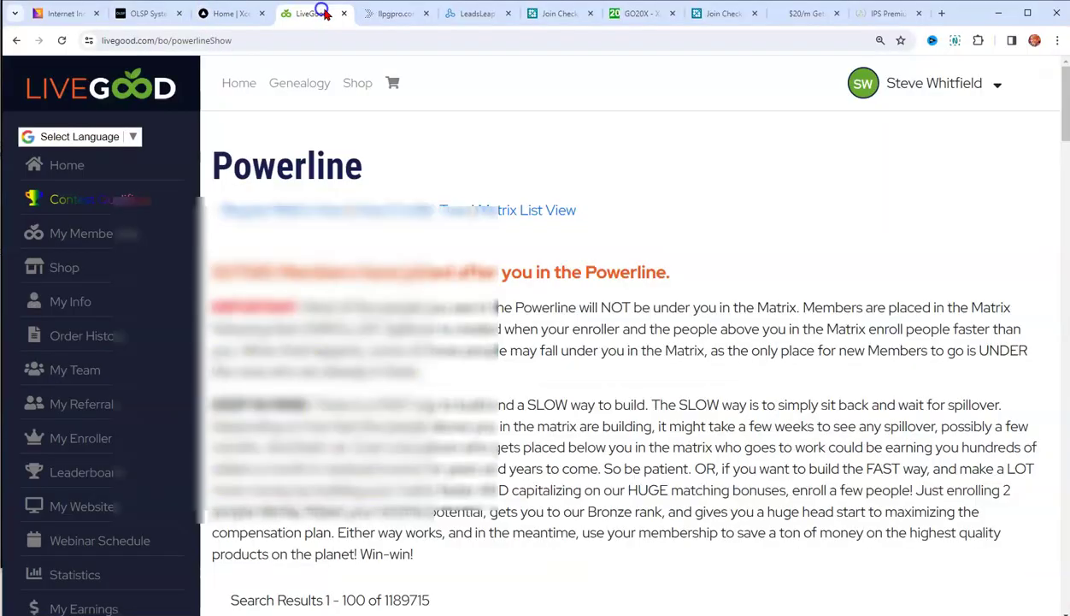
{"action": "left_click", "coordinate": [476, 14]}
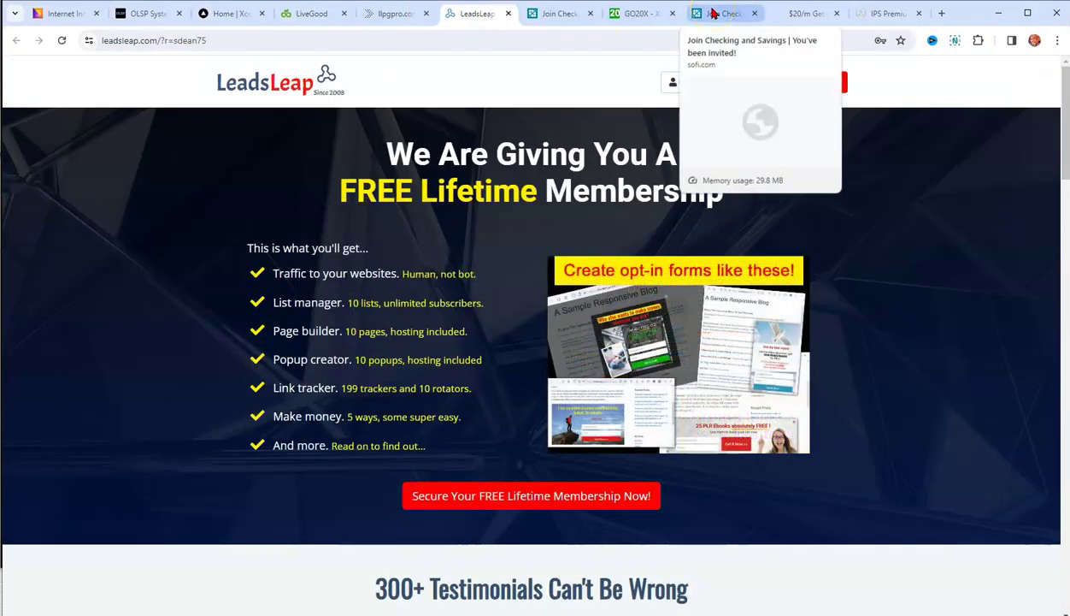
{"action": "left_click", "coordinate": [714, 14]}
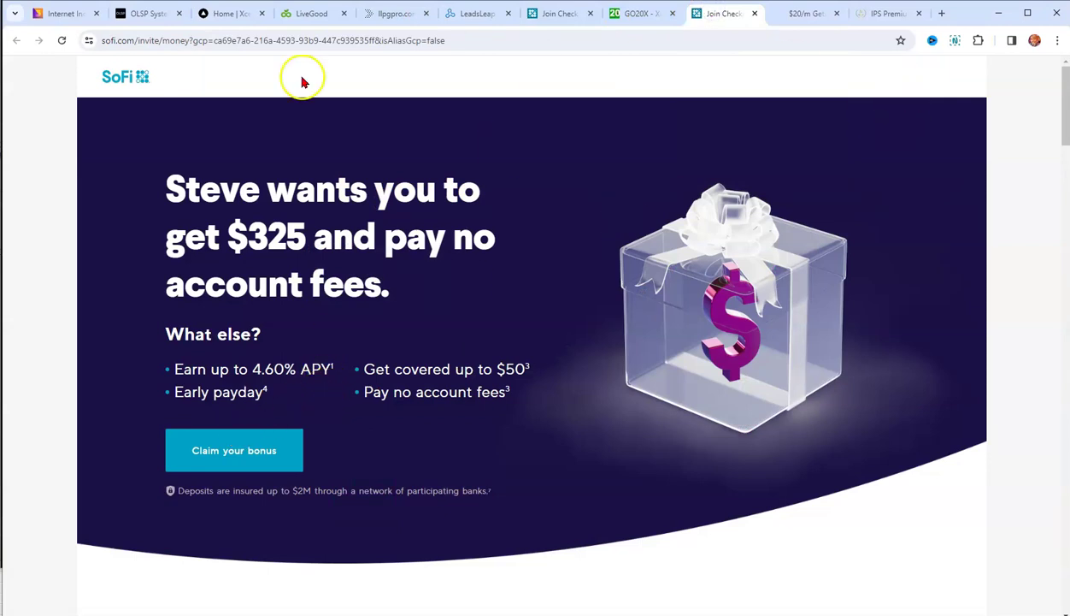
{"action": "left_click", "coordinate": [806, 14]}
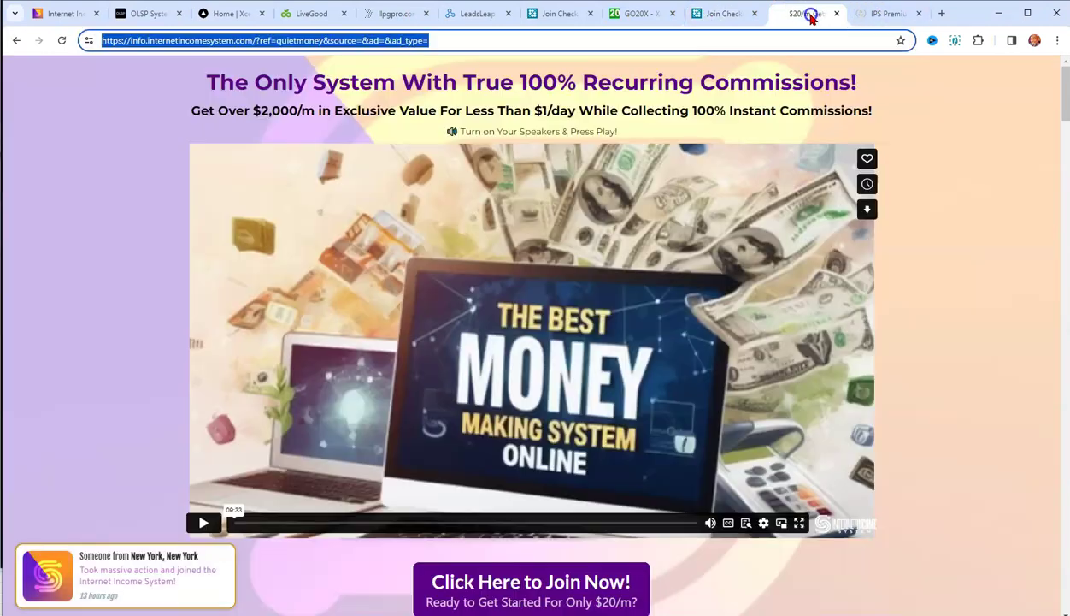
Open SoFi in a new tab, log in with the saved credentials and copy the Checking & Savings referral link from the $100 offer
{"action": "left_click", "coordinate": [941, 13]}
{"action": "type", "text": "sofi"}
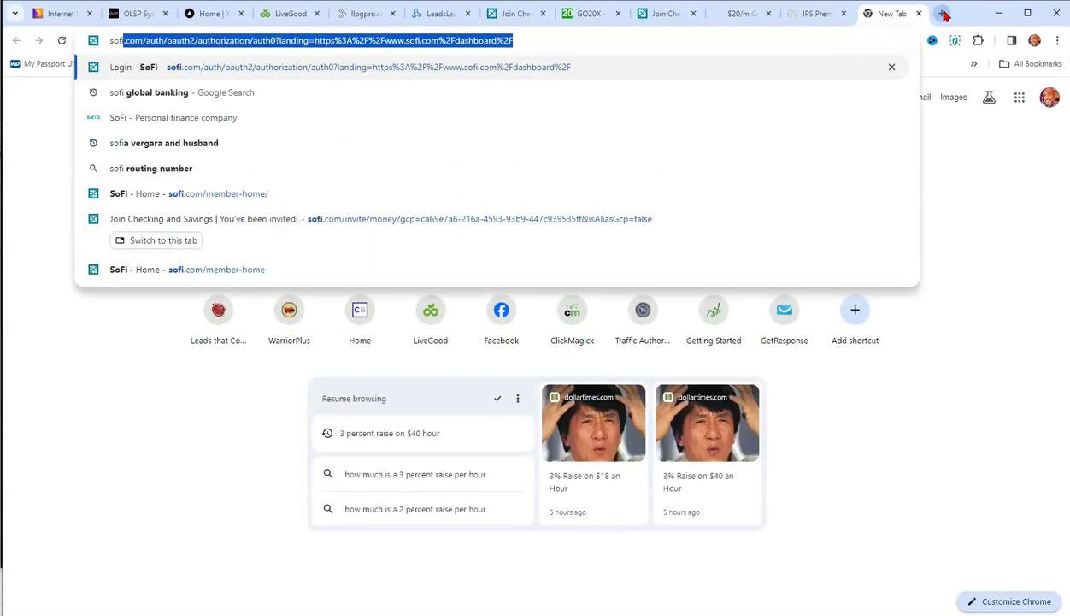
{"action": "key", "text": "Return"}
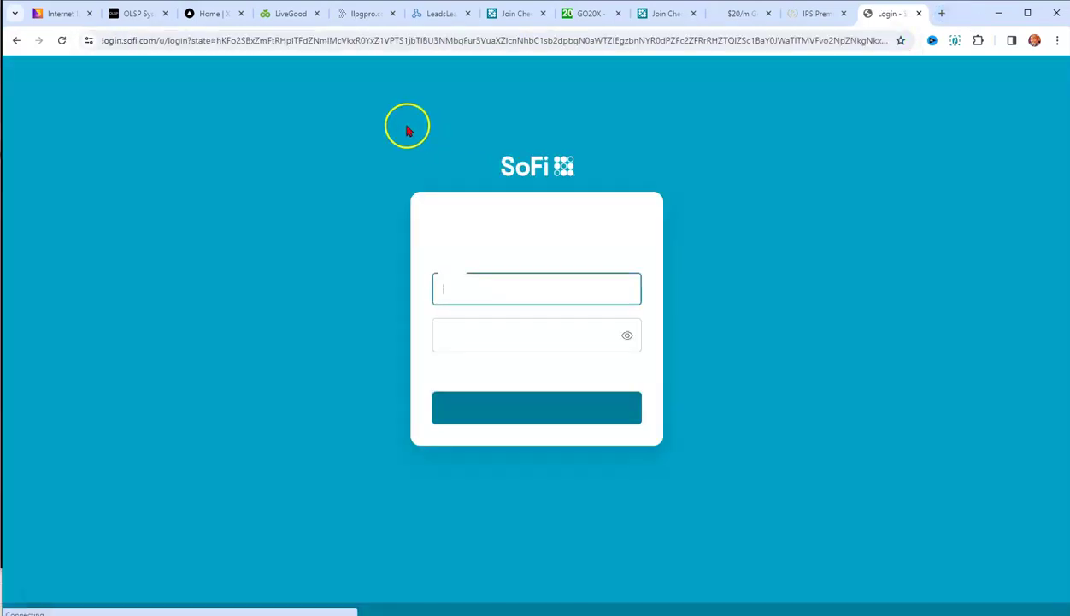
{"action": "left_click", "coordinate": [562, 294]}
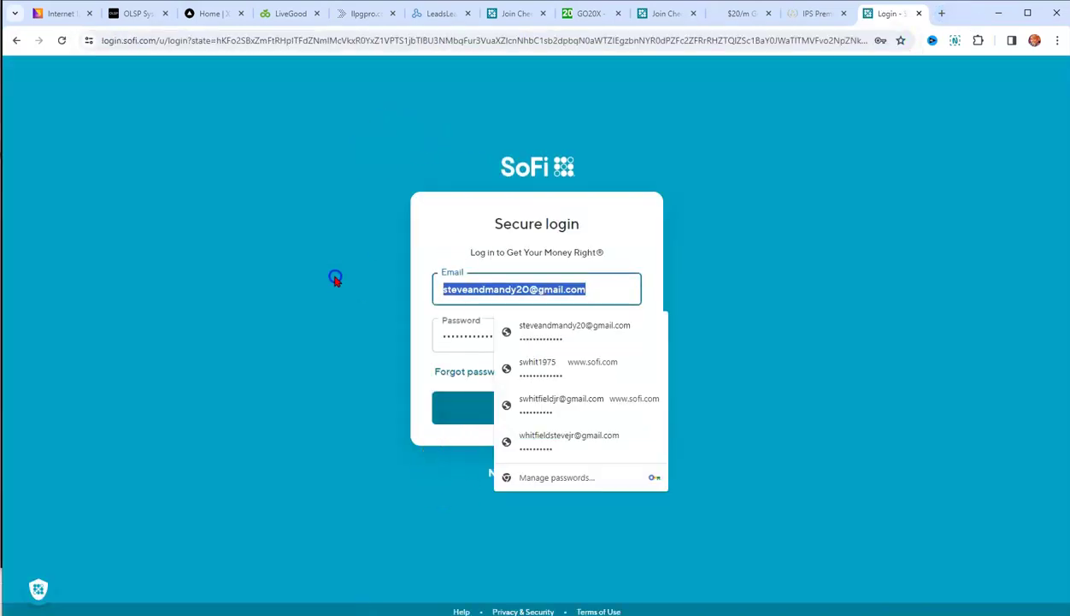
{"action": "left_click", "coordinate": [448, 408]}
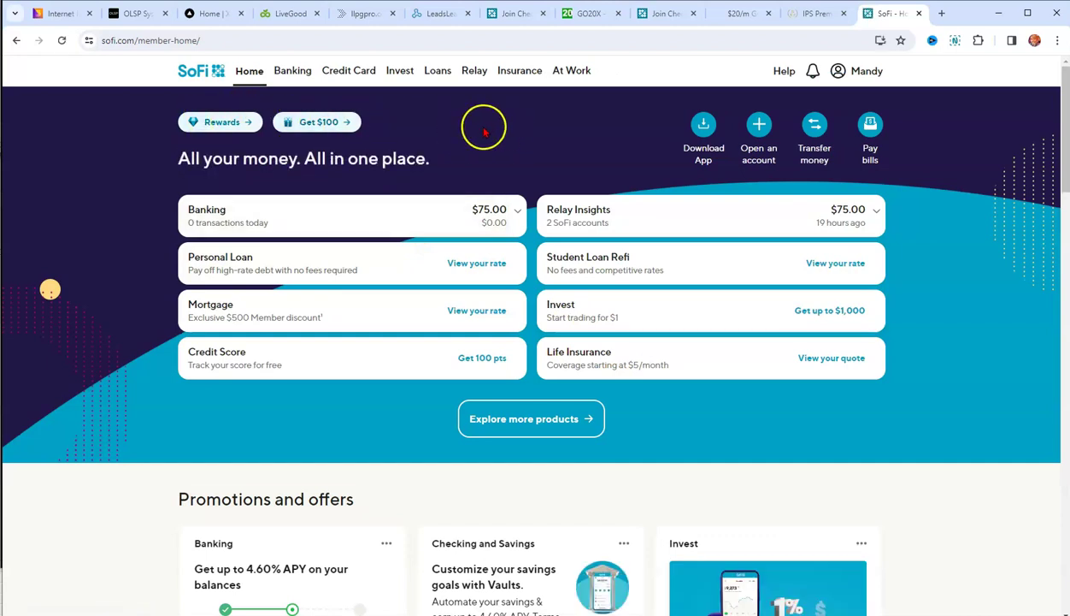
{"action": "left_click", "coordinate": [309, 122]}
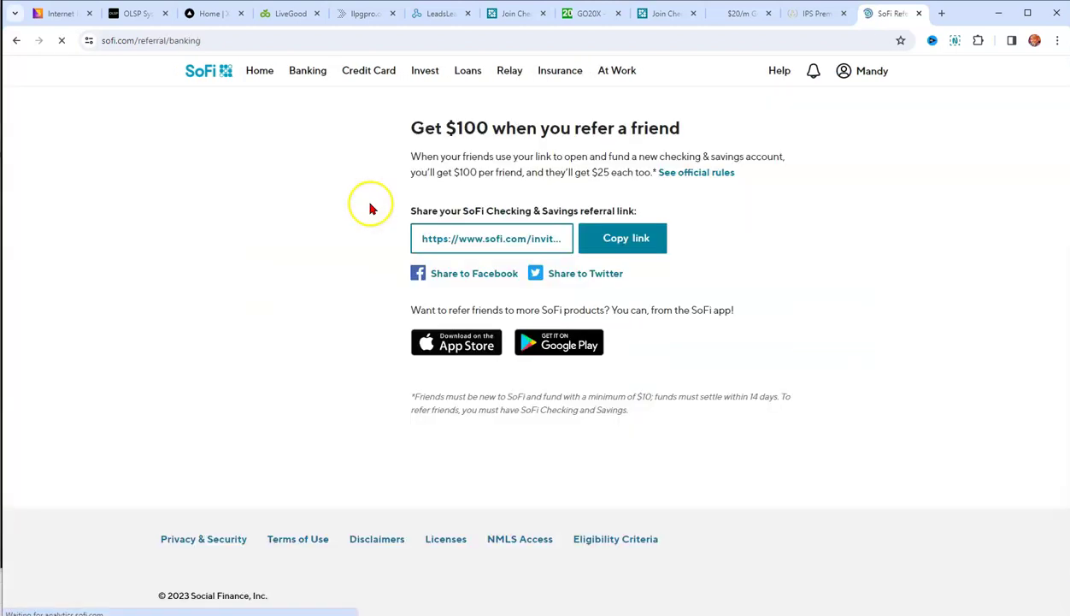
{"action": "left_click", "coordinate": [604, 238]}
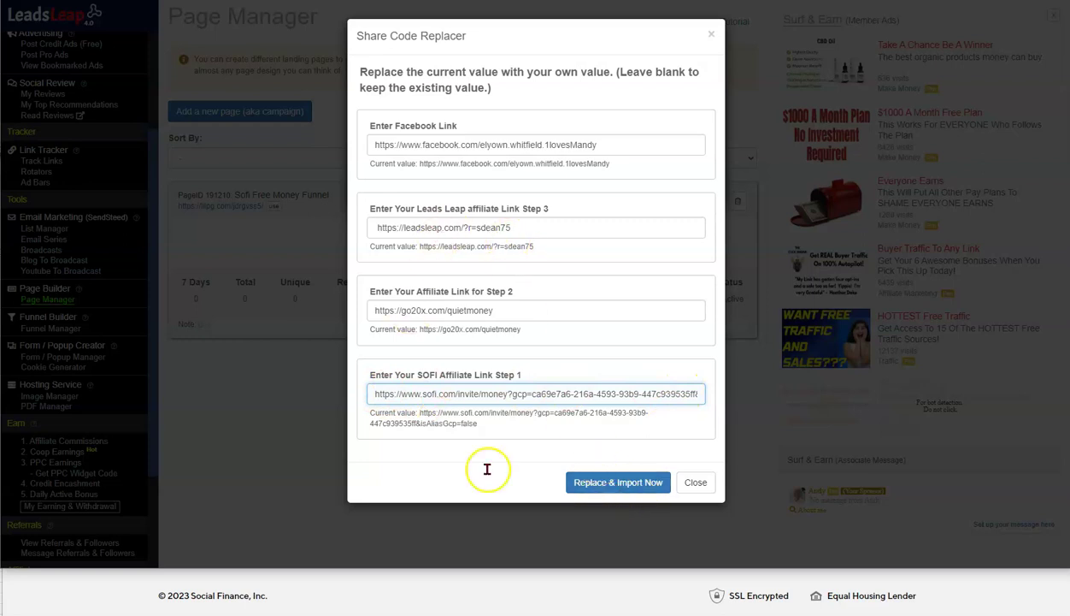
Import the LeadsLeap design with the replaced links and open it in the page editor
{"action": "left_click", "coordinate": [626, 485]}
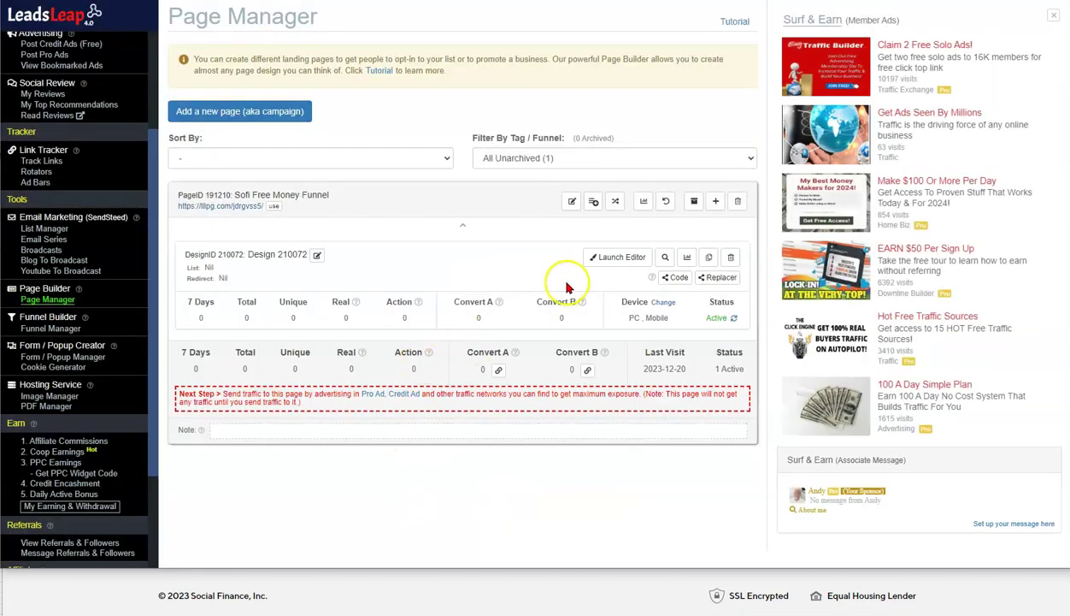
{"action": "left_click", "coordinate": [619, 264]}
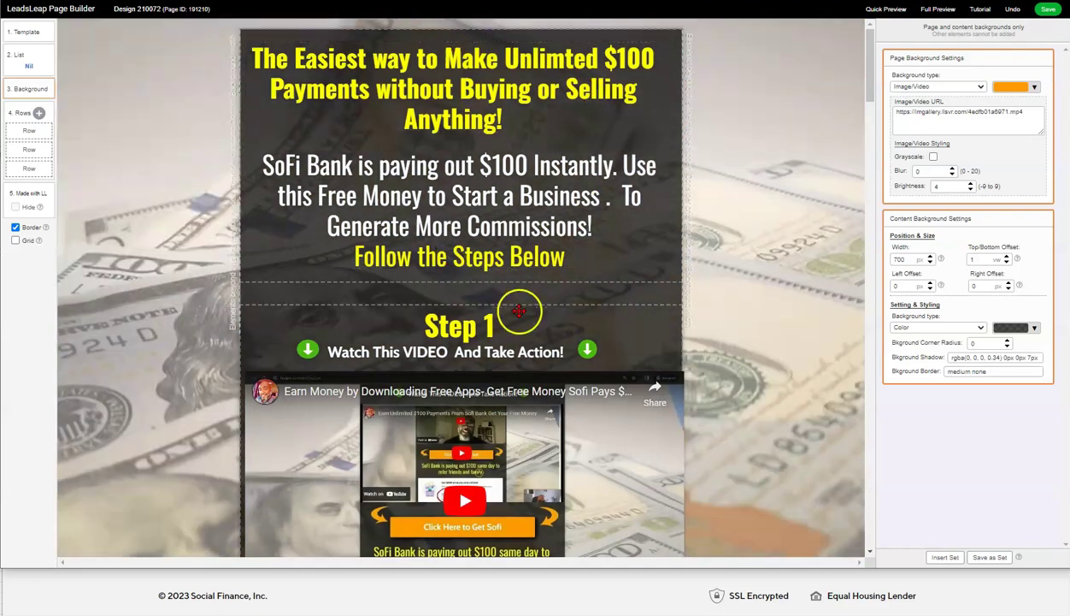
Inspect the settings of the Create Xcelerate Account button and the Step 2 video in the imported design
{"action": "scroll", "coordinate": [523, 316], "scroll_direction": "down", "scroll_amount": 10}
{"action": "scroll", "coordinate": [530, 305], "scroll_direction": "down", "scroll_amount": 7}
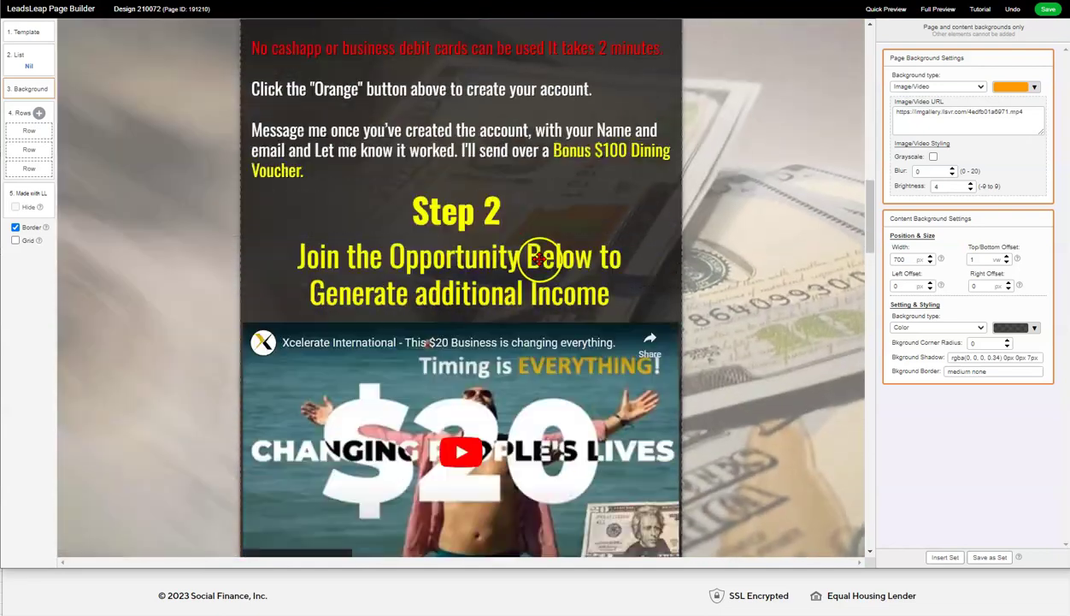
{"action": "scroll", "coordinate": [497, 425], "scroll_direction": "up", "scroll_amount": 2}
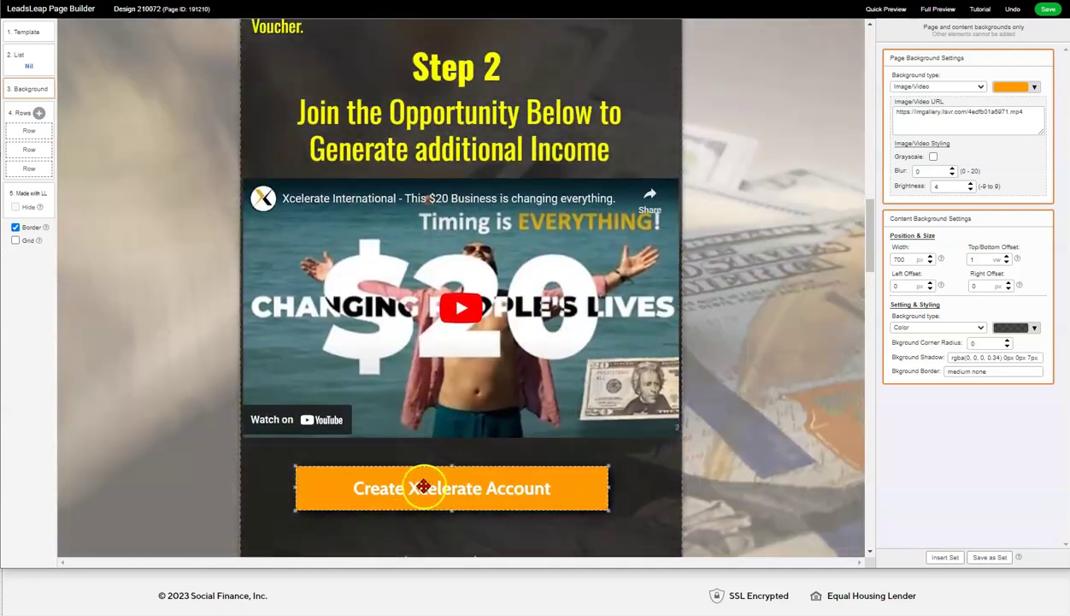
{"action": "left_click", "coordinate": [423, 488]}
{"action": "triple_click", "coordinate": [986, 267]}
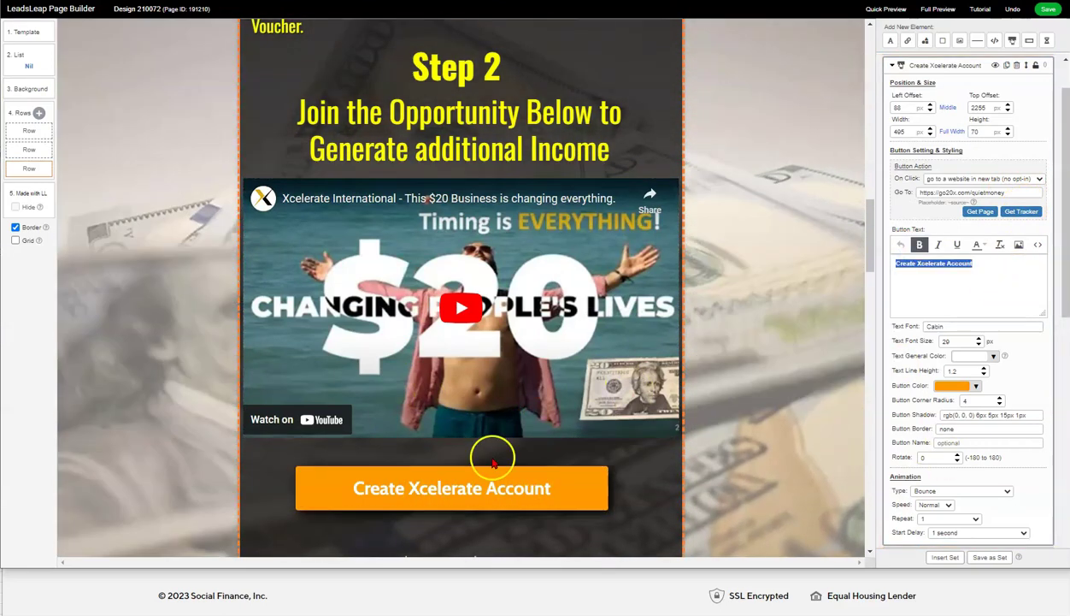
{"action": "left_click", "coordinate": [464, 275]}
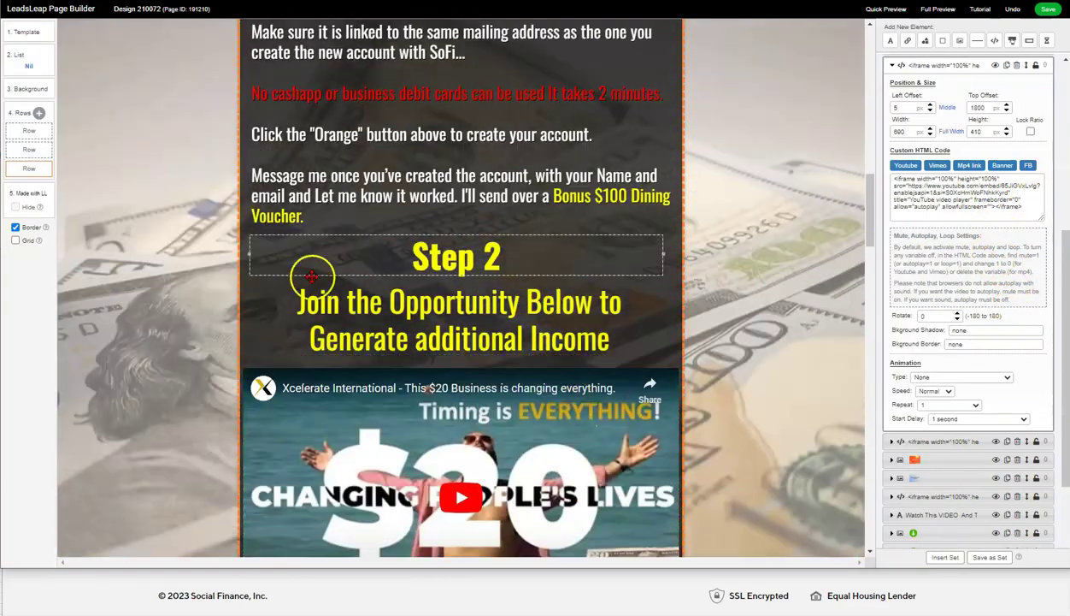
Open the settings of the Click Here to Get Sofi button in Step 1 to check its destination link
{"action": "scroll", "coordinate": [615, 349], "scroll_direction": "up", "scroll_amount": 10}
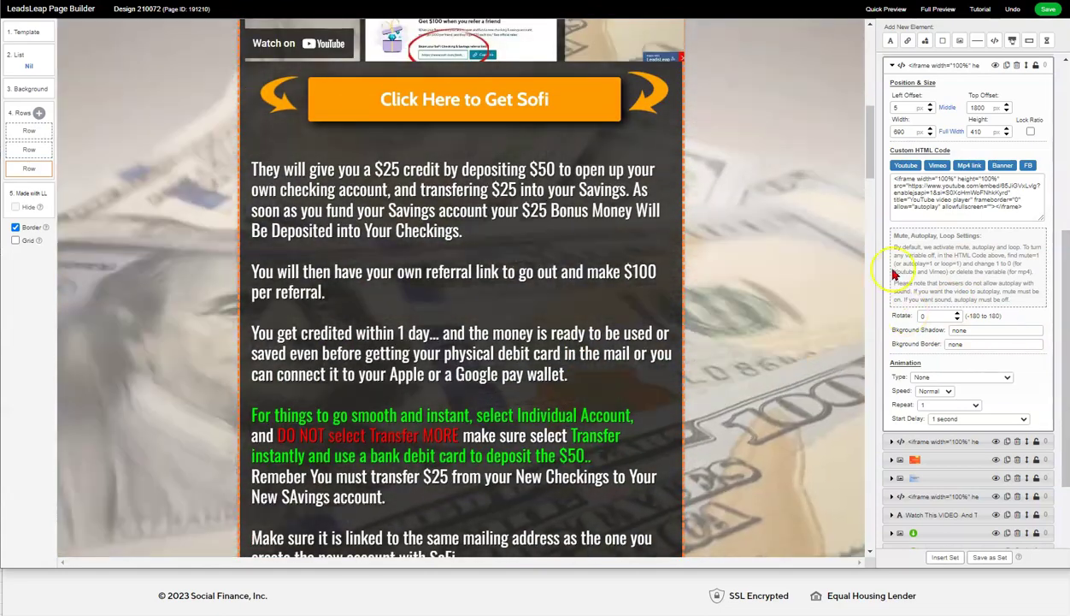
{"action": "scroll", "coordinate": [408, 288], "scroll_direction": "up", "scroll_amount": 4}
{"action": "left_click", "coordinate": [408, 288]}
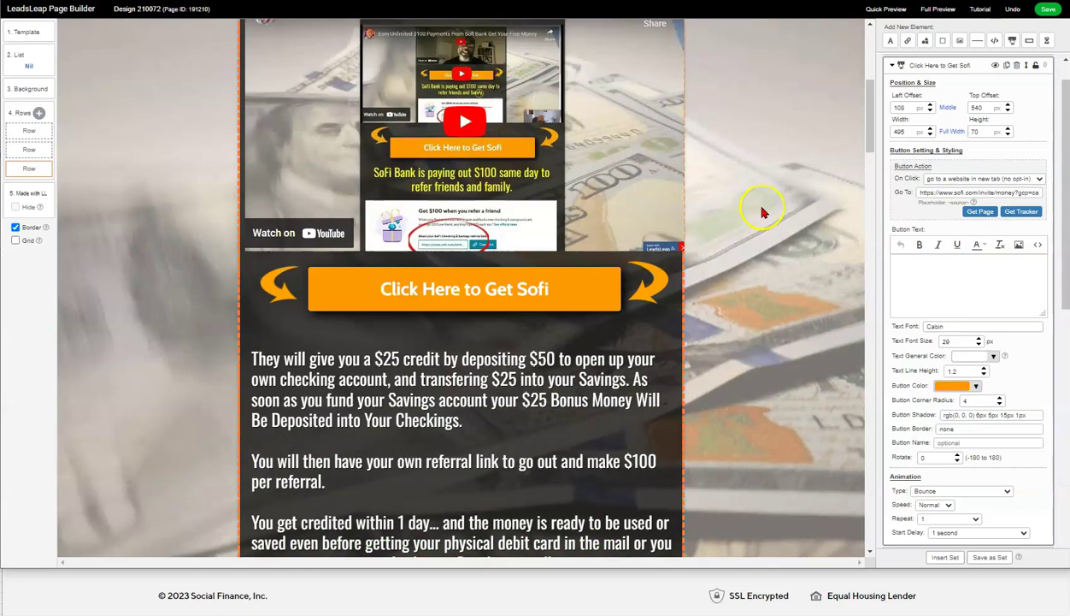
Look over the headline and Step 1 section of the design and leave the page editor without saving
{"action": "scroll", "coordinate": [785, 184], "scroll_direction": "up", "scroll_amount": 8}
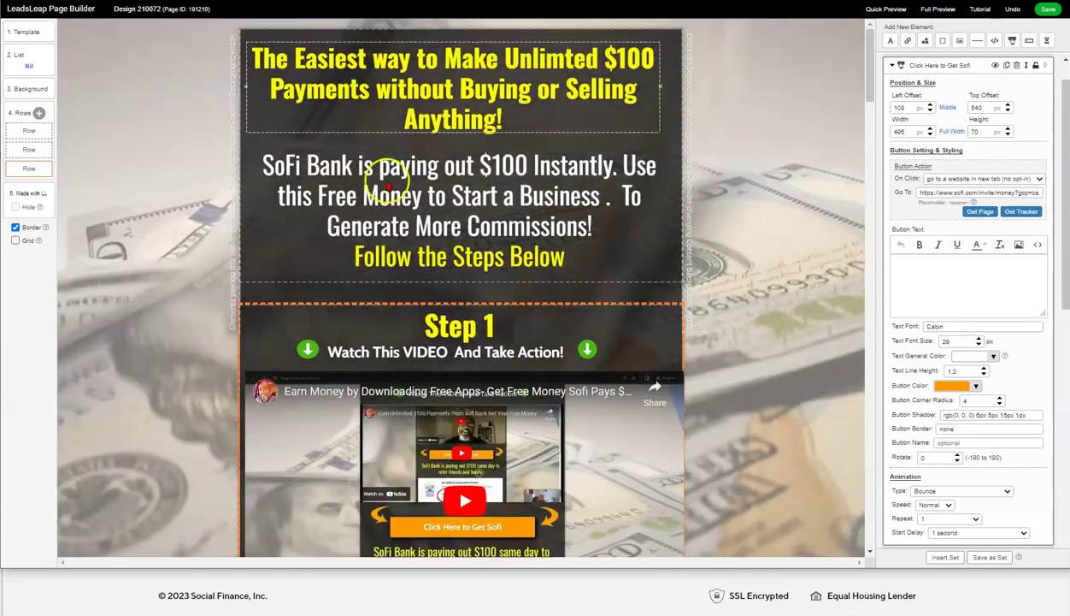
{"action": "scroll", "coordinate": [707, 148], "scroll_direction": "down", "scroll_amount": 8}
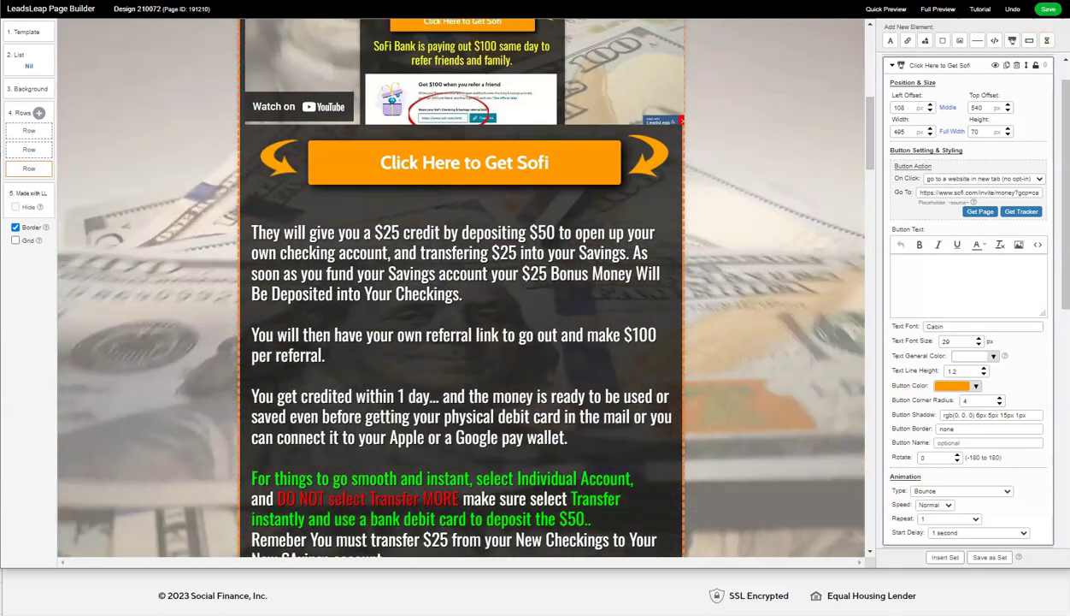
{"action": "left_click", "coordinate": [258, 2]}
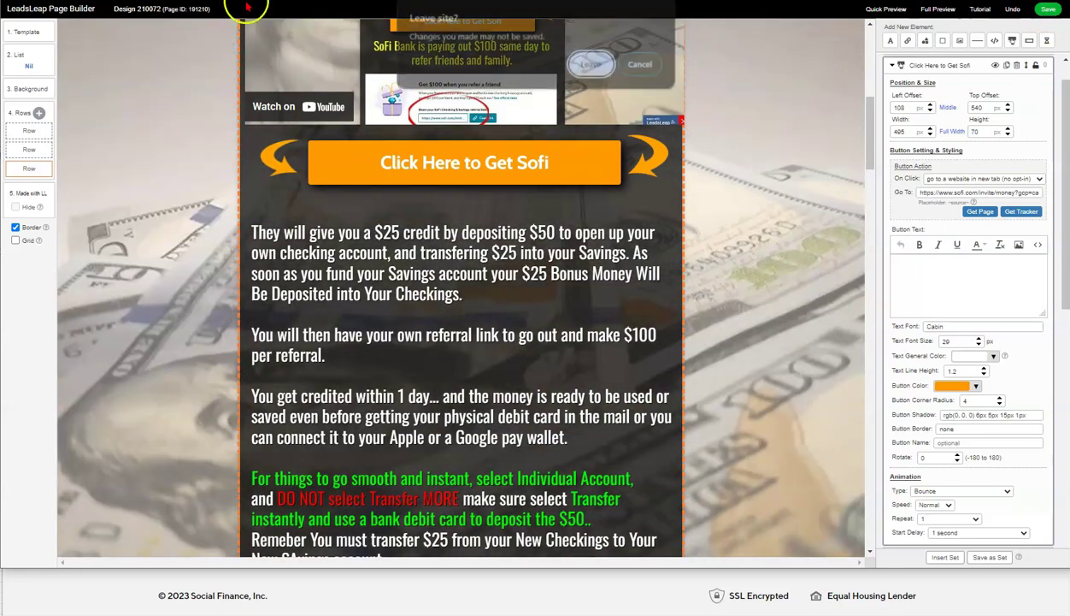
{"action": "left_click", "coordinate": [581, 62]}
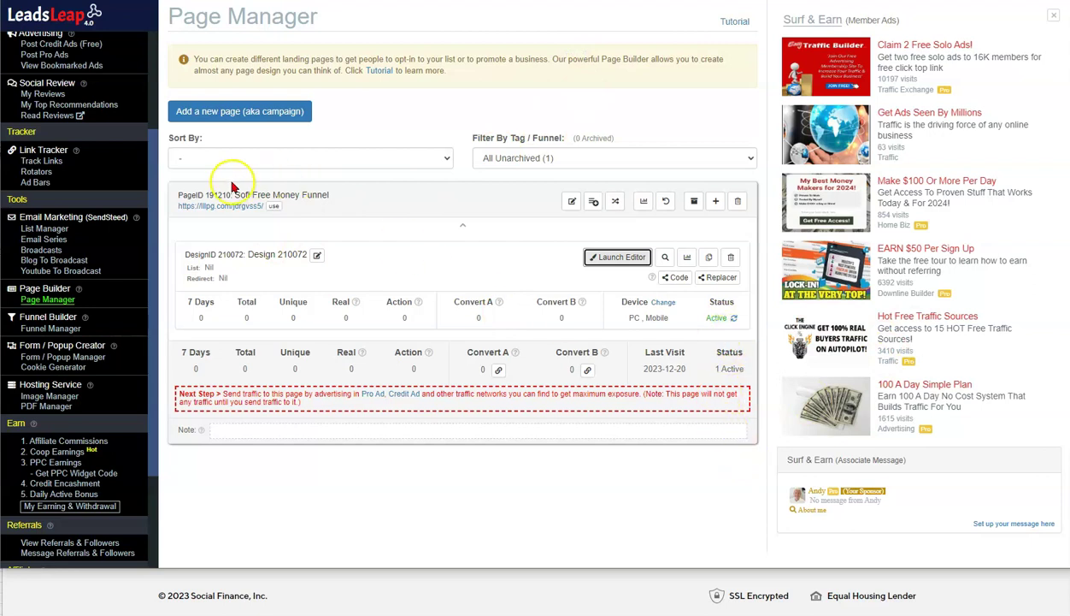
Check the design's active status, open the Sofi Free Money Funnel's public link and look through the published page
{"action": "left_click", "coordinate": [734, 319]}
{"action": "left_click", "coordinate": [736, 318]}
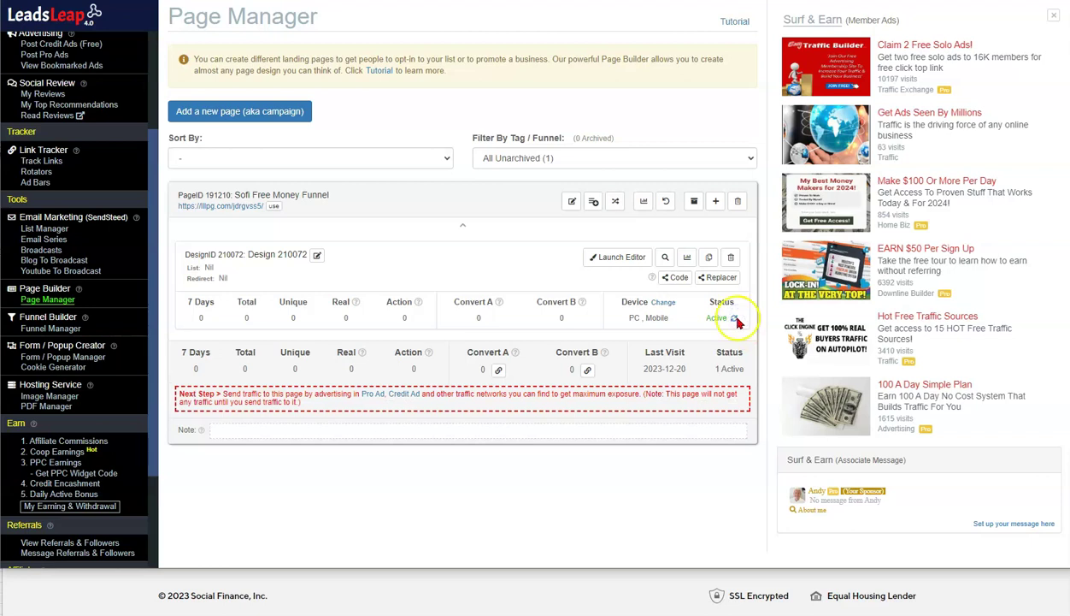
{"action": "left_click", "coordinate": [239, 207]}
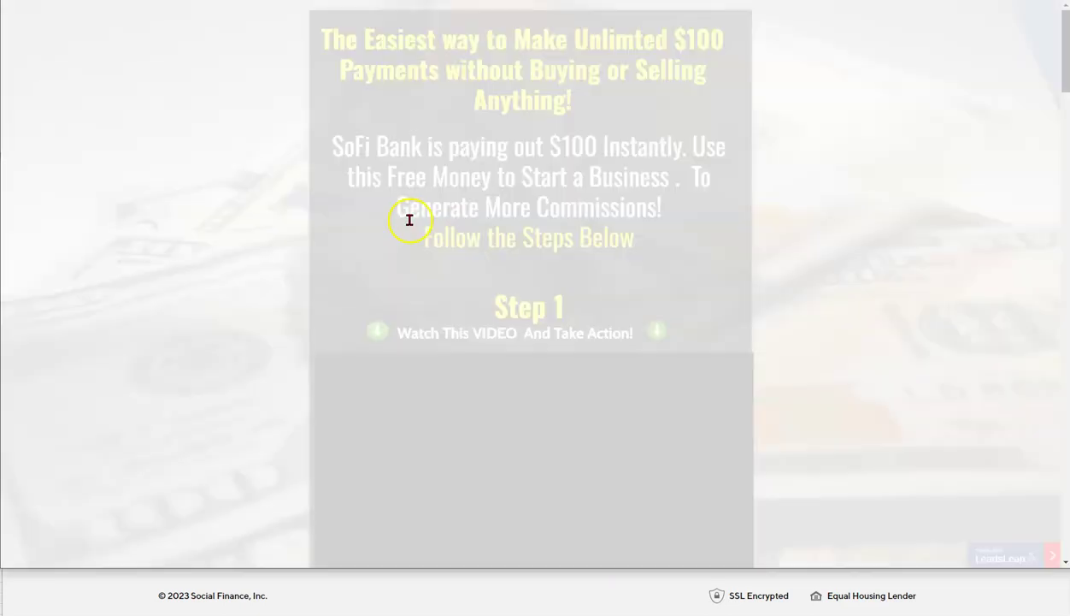
{"action": "scroll", "coordinate": [493, 188], "scroll_direction": "down", "scroll_amount": 10}
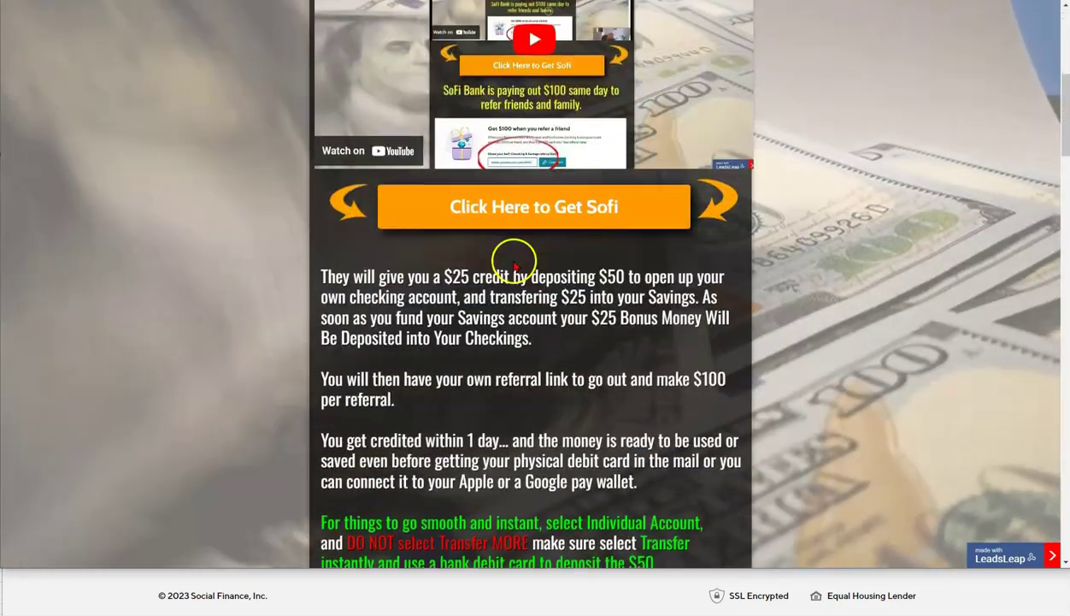
{"action": "scroll", "coordinate": [545, 291], "scroll_direction": "down", "scroll_amount": 15}
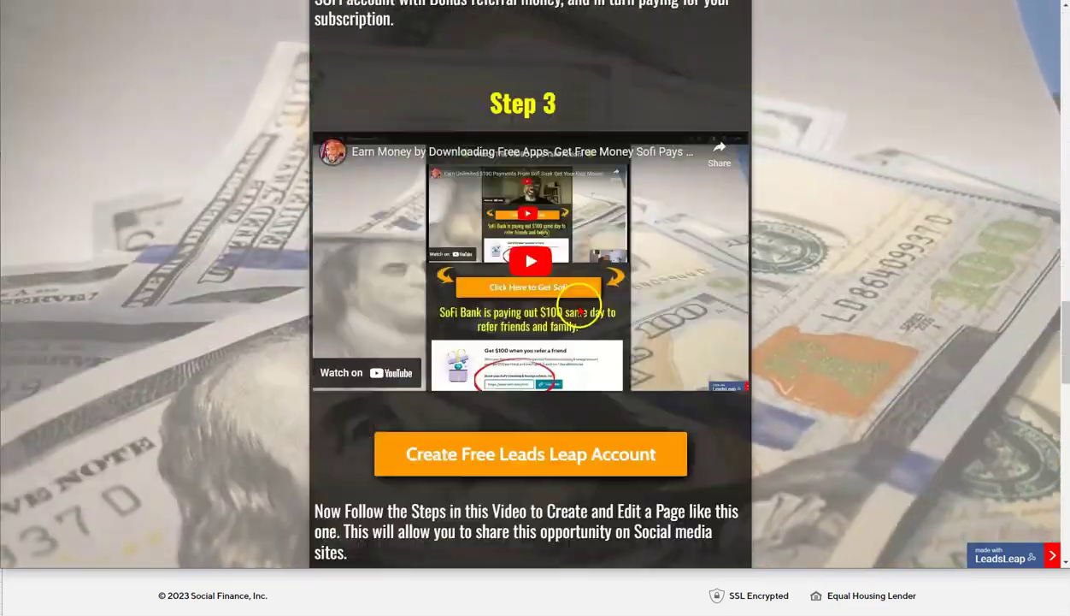
{"action": "scroll", "coordinate": [602, 317], "scroll_direction": "down", "scroll_amount": 8}
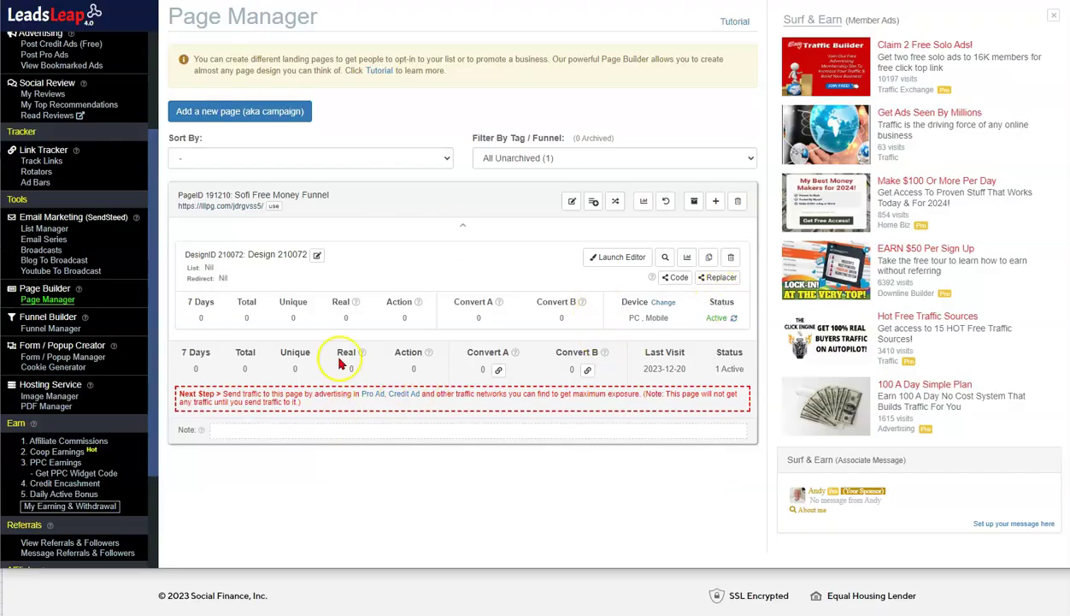
Add a new ad under the free credit ads and look through its blank setup form
{"action": "scroll", "coordinate": [38, 205], "scroll_direction": "up", "scroll_amount": 4}
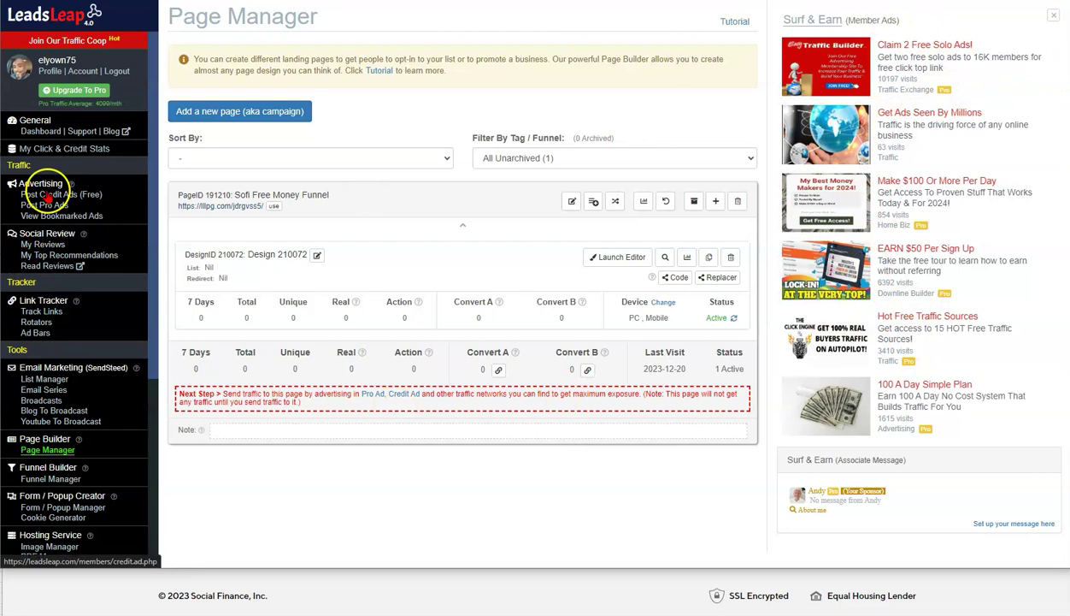
{"action": "left_click", "coordinate": [88, 195]}
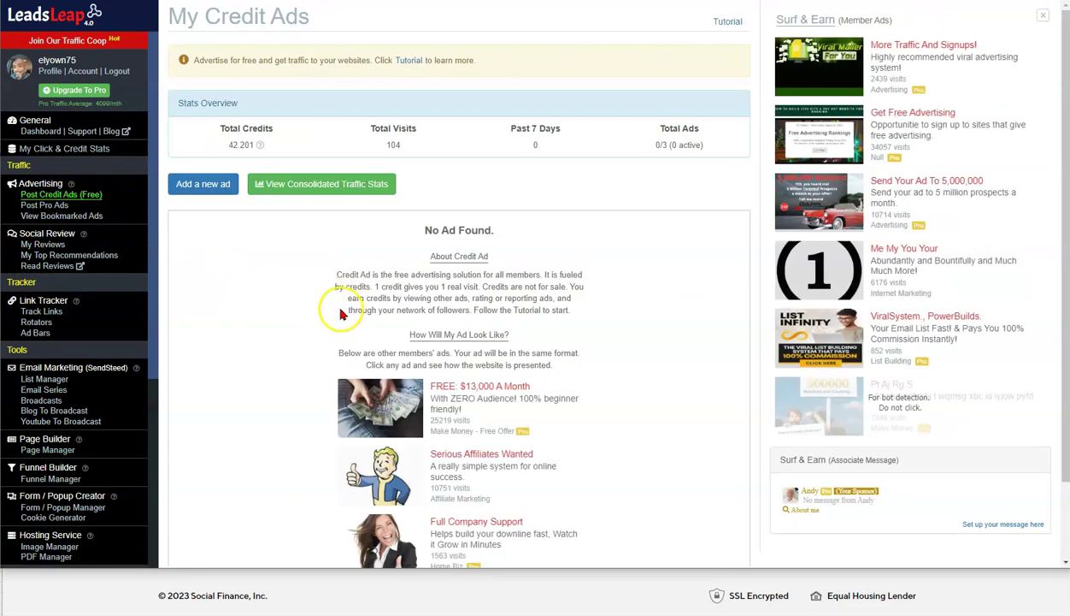
{"action": "left_click", "coordinate": [203, 183]}
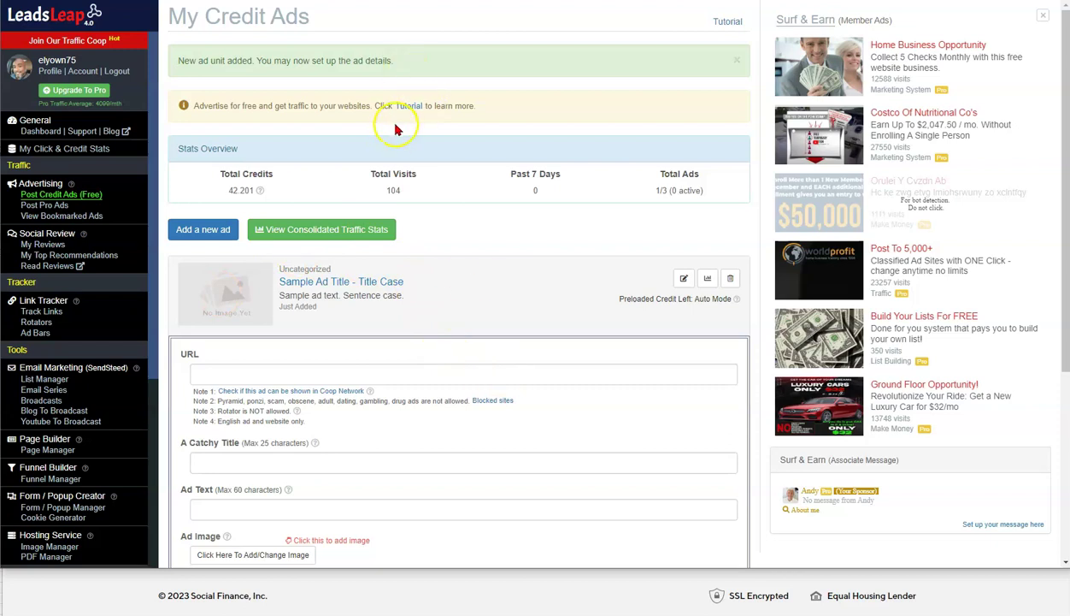
{"action": "scroll", "coordinate": [144, 461], "scroll_direction": "down", "scroll_amount": 5}
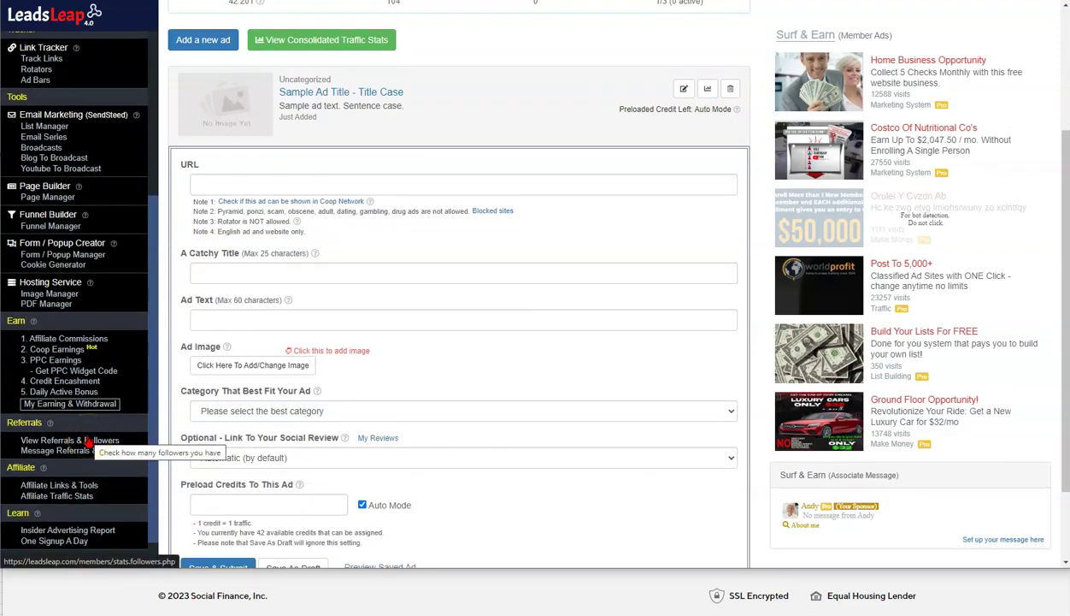
View the affiliate commissions earnings history and open the List Manager
{"action": "left_click", "coordinate": [56, 339]}
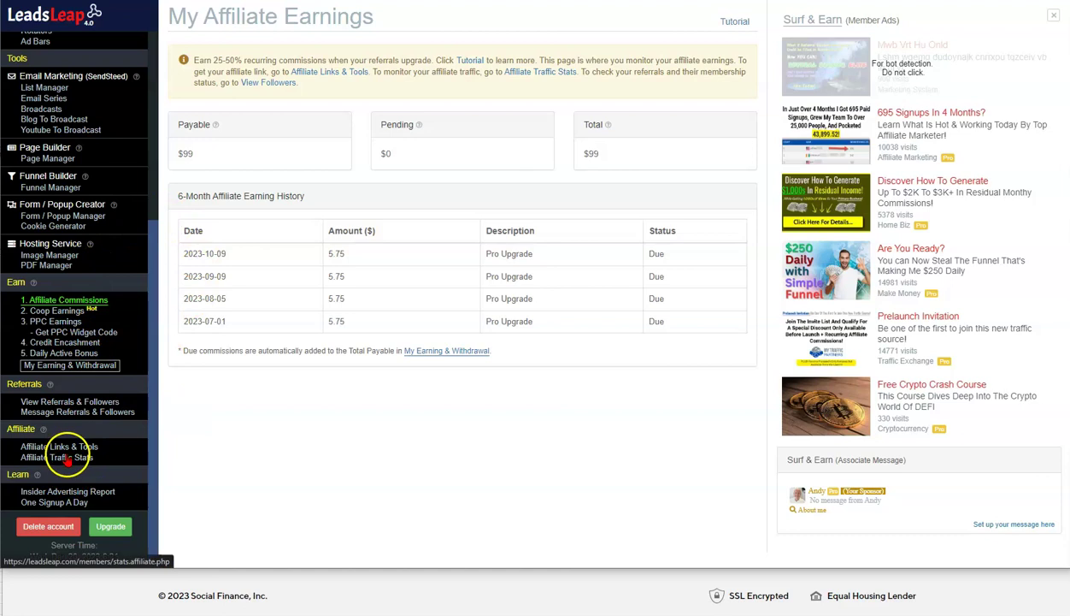
{"action": "scroll", "coordinate": [77, 446], "scroll_direction": "up", "scroll_amount": 1}
{"action": "scroll", "coordinate": [77, 446], "scroll_direction": "up", "scroll_amount": 3}
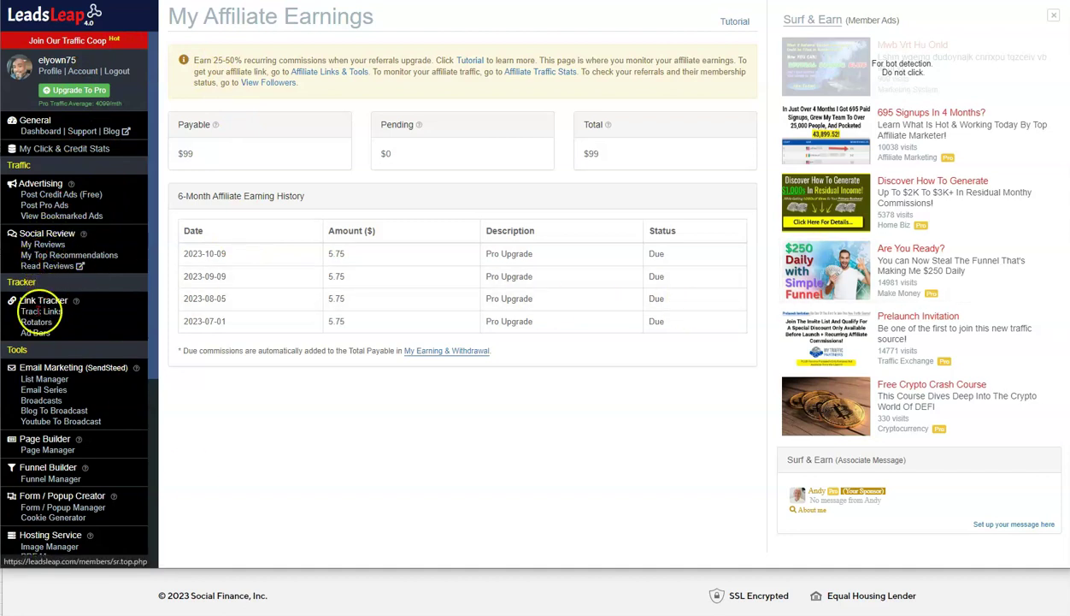
{"action": "left_click", "coordinate": [36, 379]}
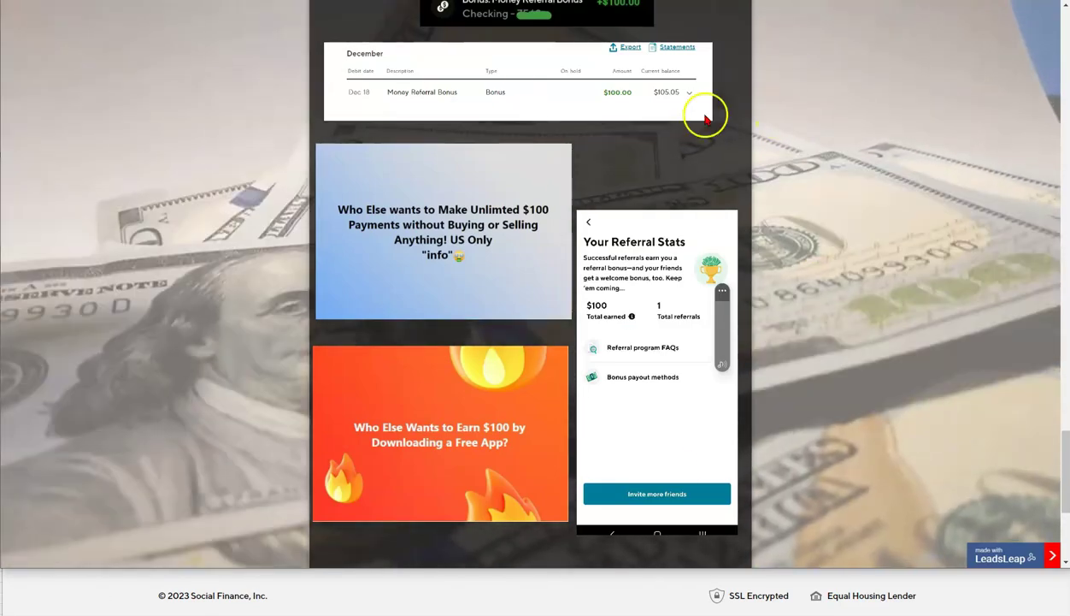
Examine the payment proofs, promo images and Facebook contact section at the end of the published page
{"action": "scroll", "coordinate": [675, 338], "scroll_direction": "down", "scroll_amount": 4}
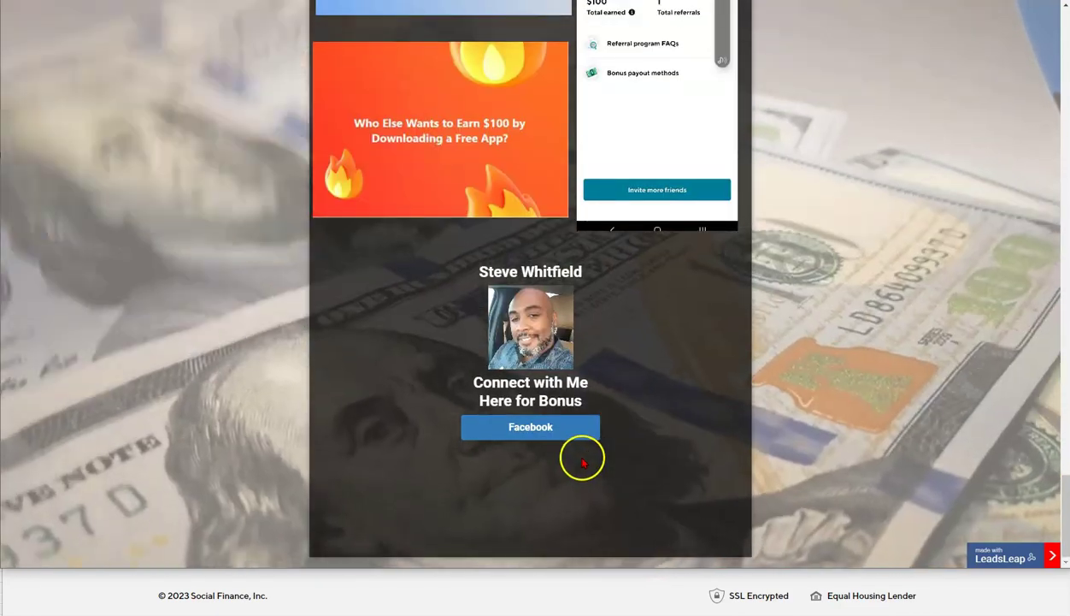
{"action": "scroll", "coordinate": [641, 389], "scroll_direction": "up", "scroll_amount": 5}
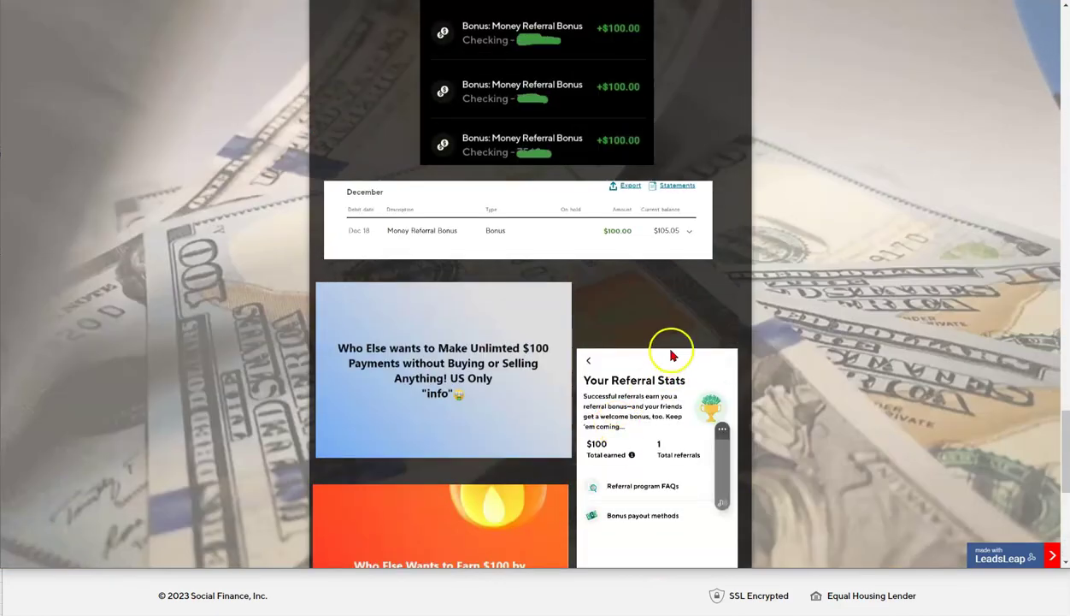
{"action": "scroll", "coordinate": [564, 419], "scroll_direction": "down", "scroll_amount": 4}
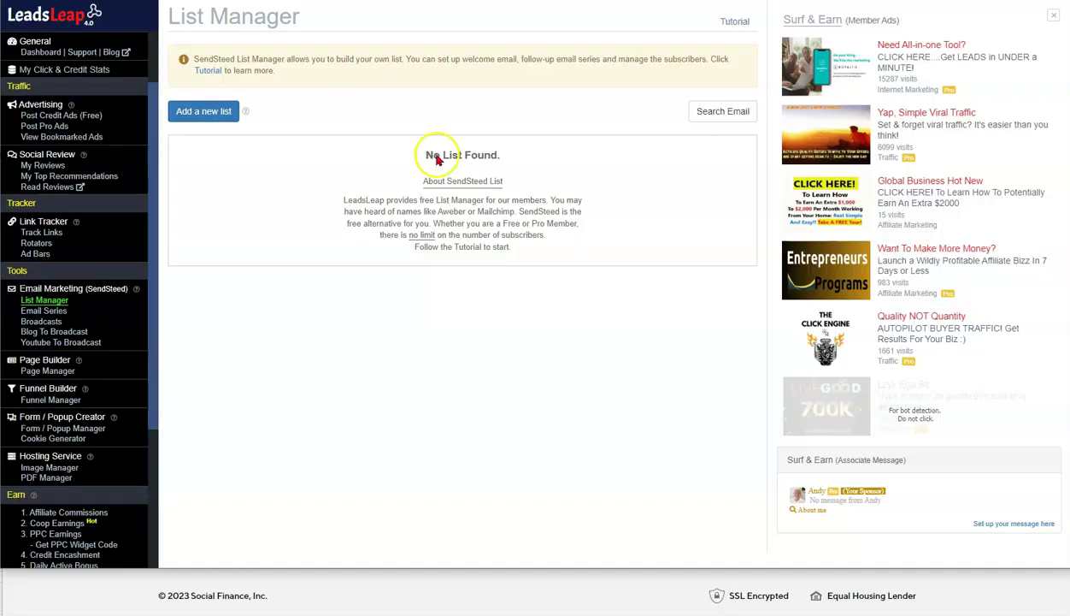
Reopen the design from the Page Manager in the editor and view the image gallery for the profile photo above the Facebook button
{"action": "scroll", "coordinate": [60, 270], "scroll_direction": "up", "scroll_amount": 2}
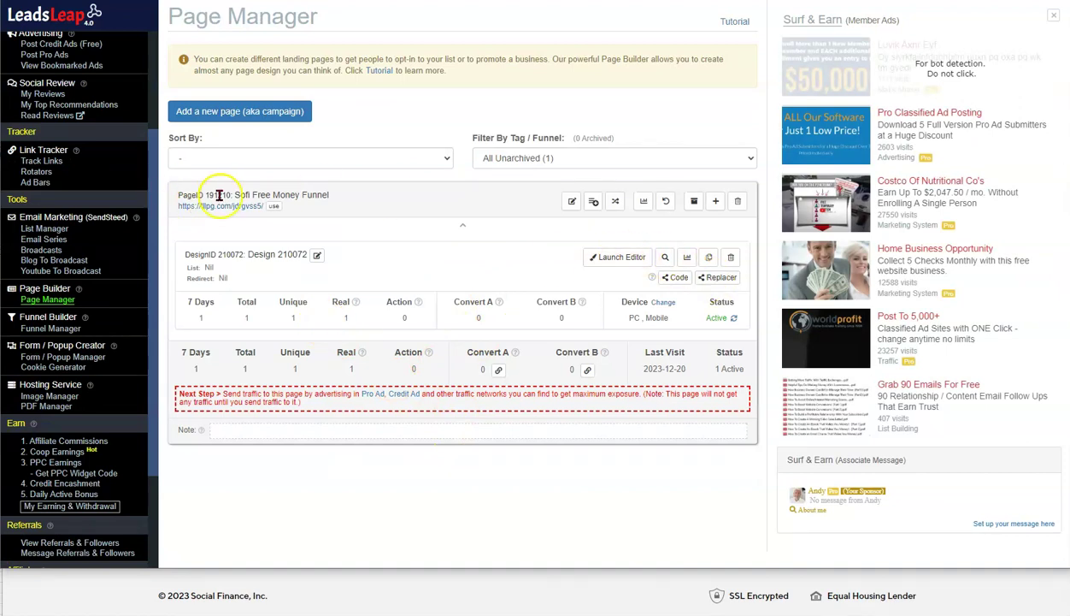
{"action": "left_click", "coordinate": [618, 257]}
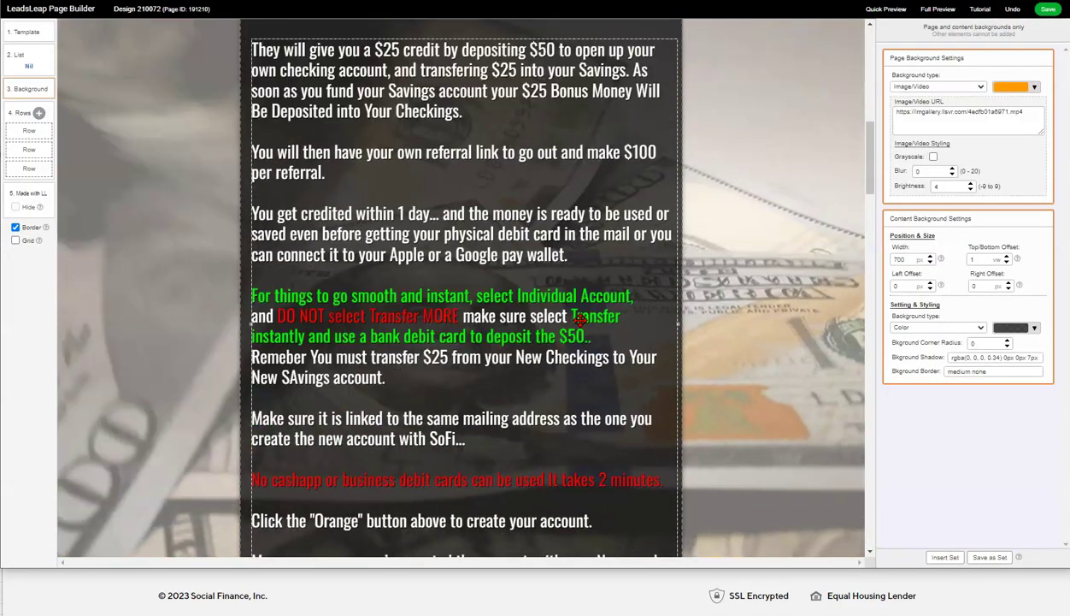
{"action": "scroll", "coordinate": [579, 319], "scroll_direction": "down", "scroll_amount": 20}
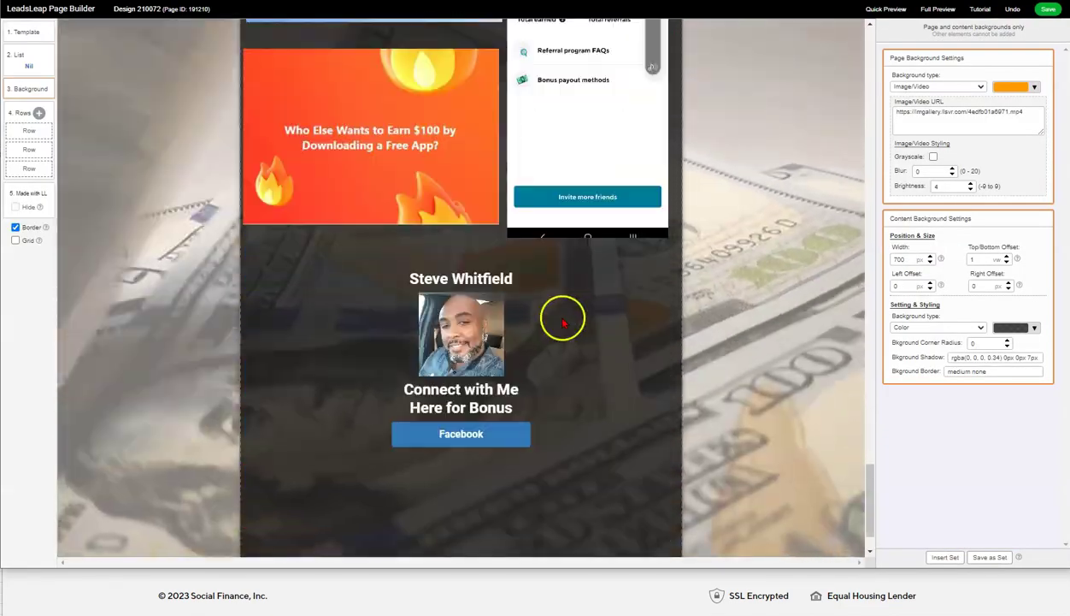
{"action": "scroll", "coordinate": [523, 317], "scroll_direction": "up", "scroll_amount": 1}
{"action": "left_click", "coordinate": [461, 389]}
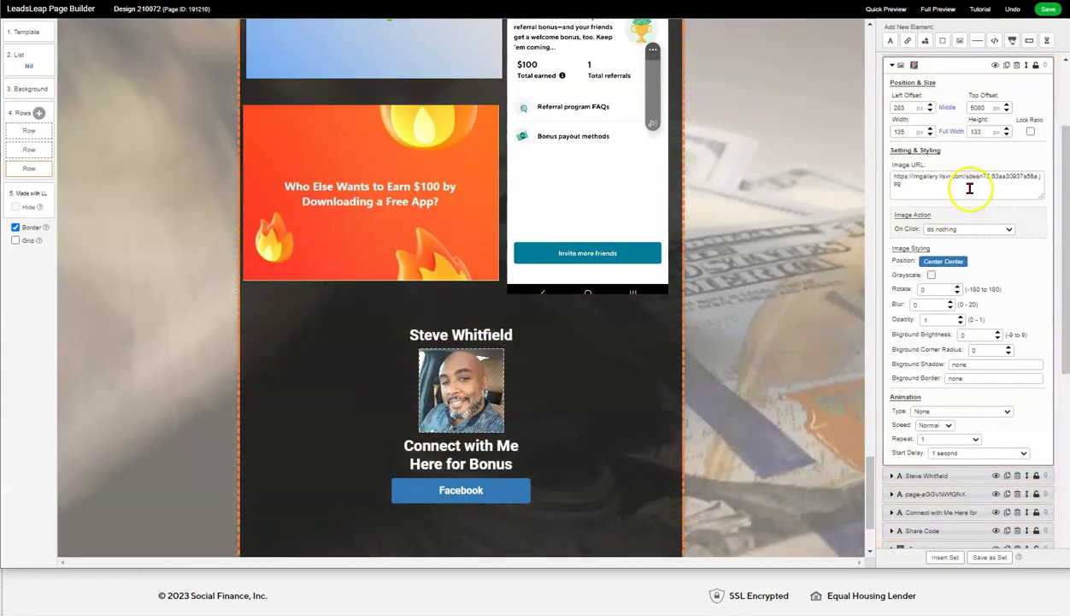
{"action": "left_click", "coordinate": [931, 181]}
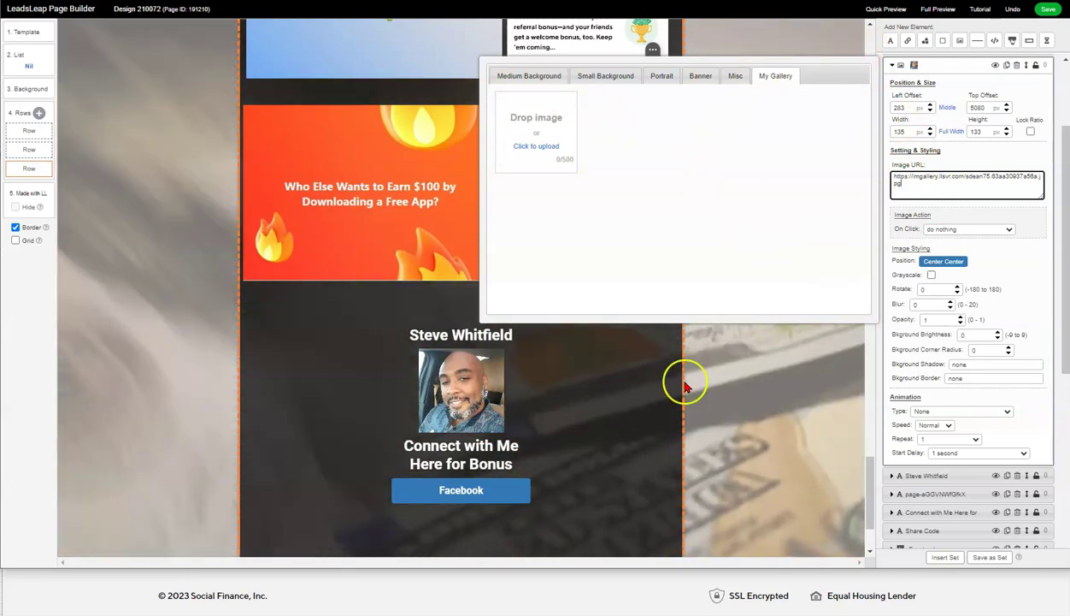
{"action": "left_click", "coordinate": [774, 476]}
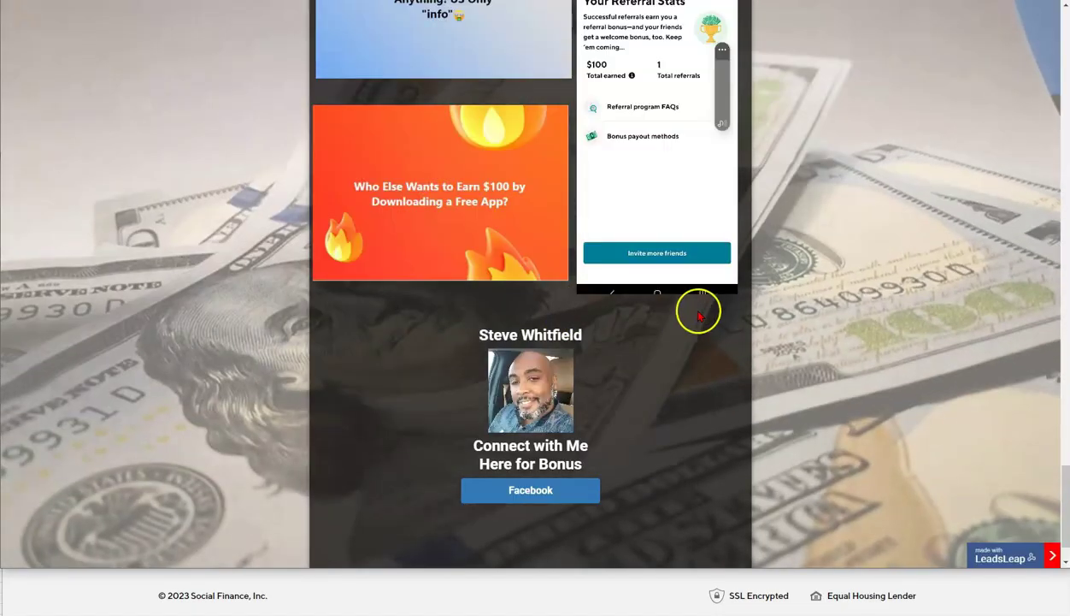
Review the published page from its headline through the Step 3 share code, and return to the design in the page editor
{"action": "scroll", "coordinate": [677, 311], "scroll_direction": "up", "scroll_amount": 10}
{"action": "scroll", "coordinate": [676, 310], "scroll_direction": "up", "scroll_amount": 15}
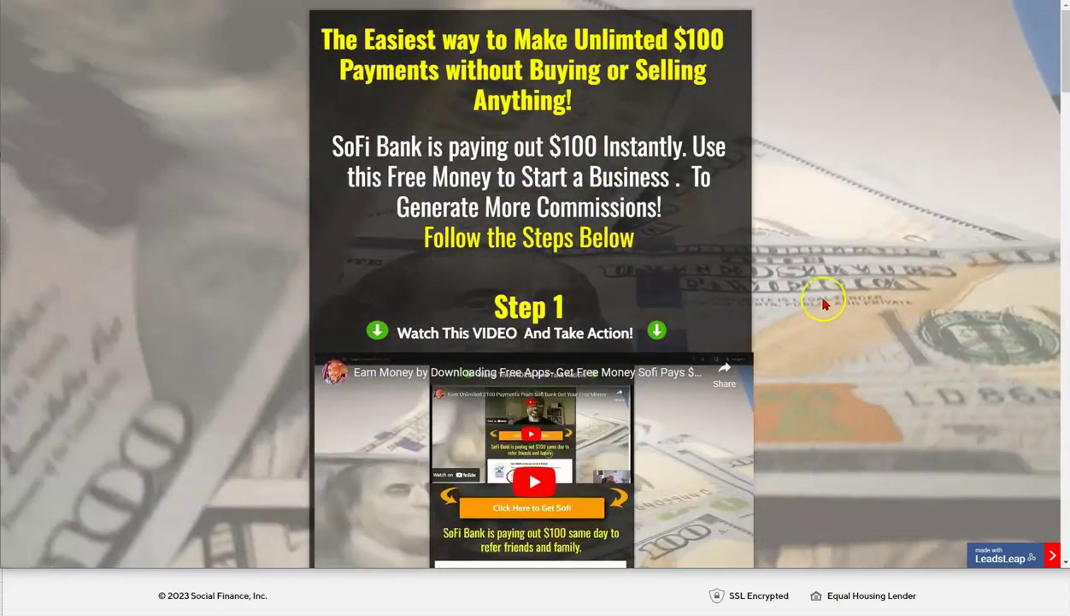
{"action": "scroll", "coordinate": [564, 262], "scroll_direction": "down", "scroll_amount": 3}
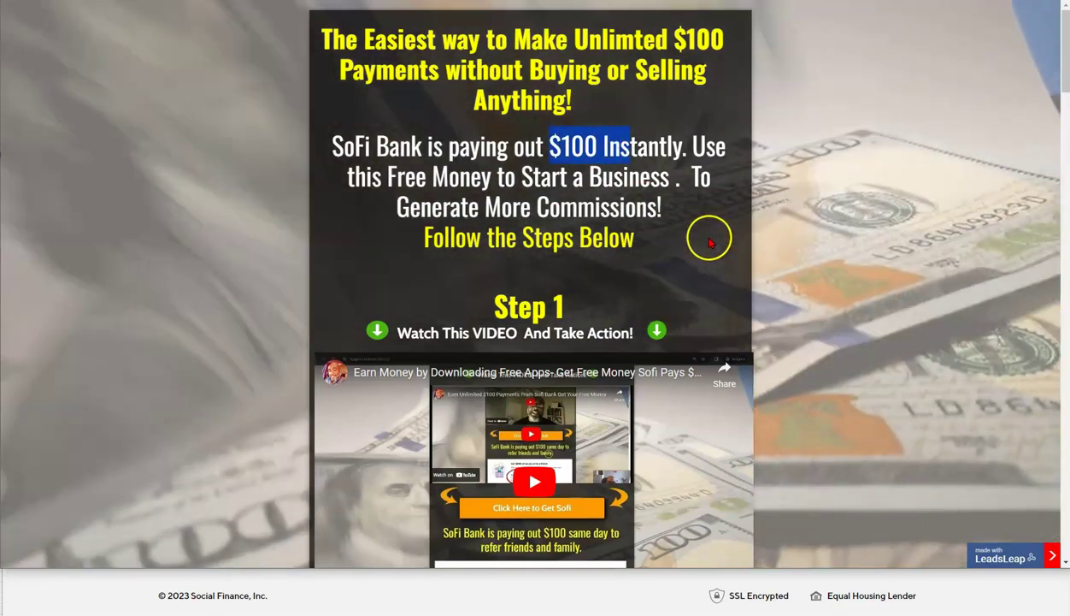
{"action": "scroll", "coordinate": [736, 306], "scroll_direction": "down", "scroll_amount": 8}
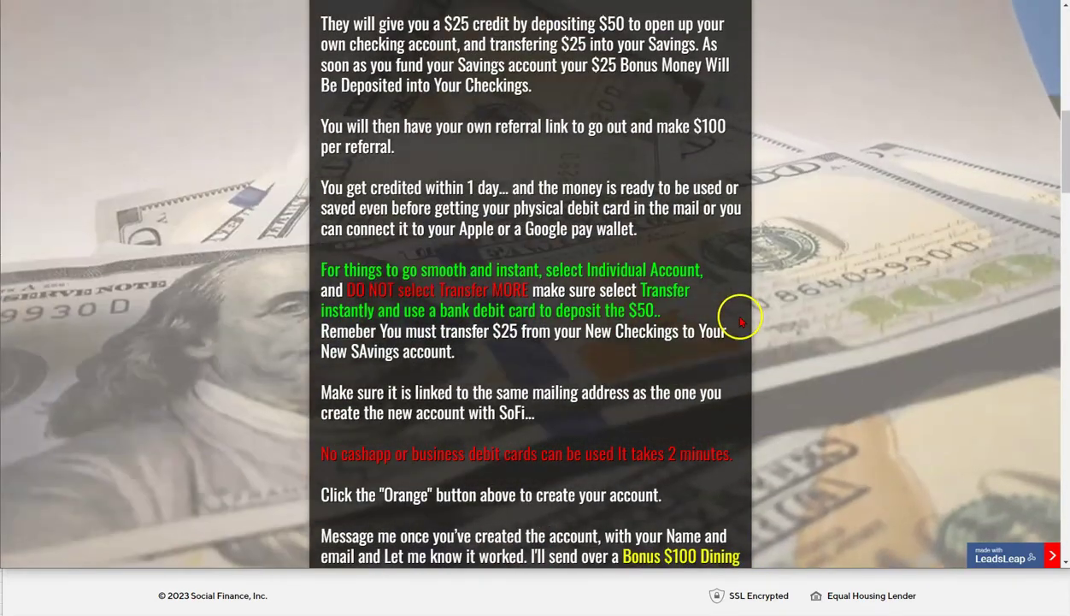
{"action": "scroll", "coordinate": [740, 320], "scroll_direction": "down", "scroll_amount": 4}
{"action": "scroll", "coordinate": [784, 271], "scroll_direction": "down", "scroll_amount": 1}
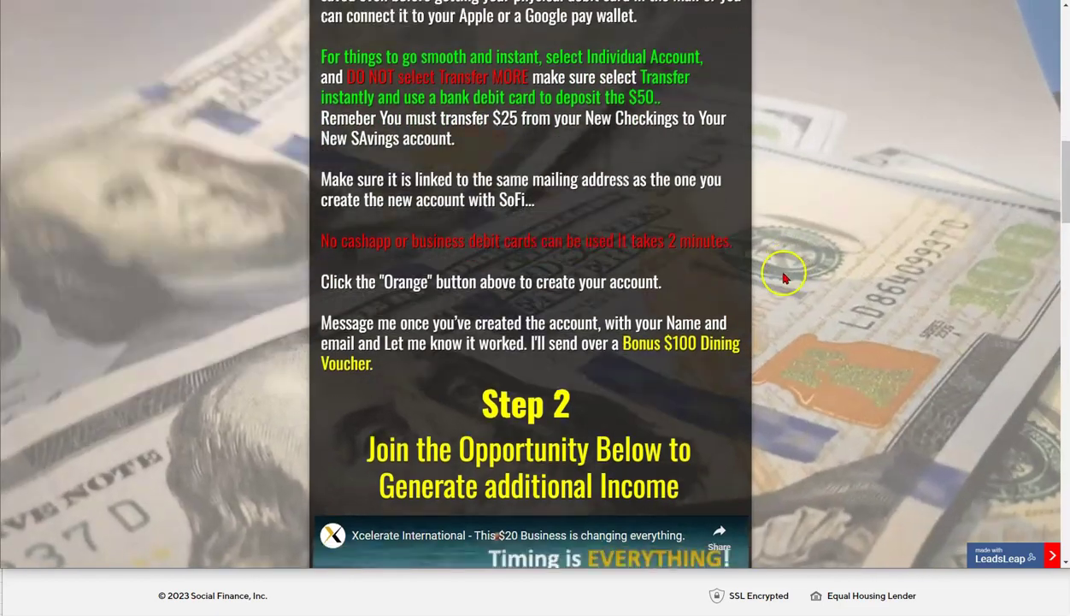
{"action": "scroll", "coordinate": [784, 275], "scroll_direction": "down", "scroll_amount": 5}
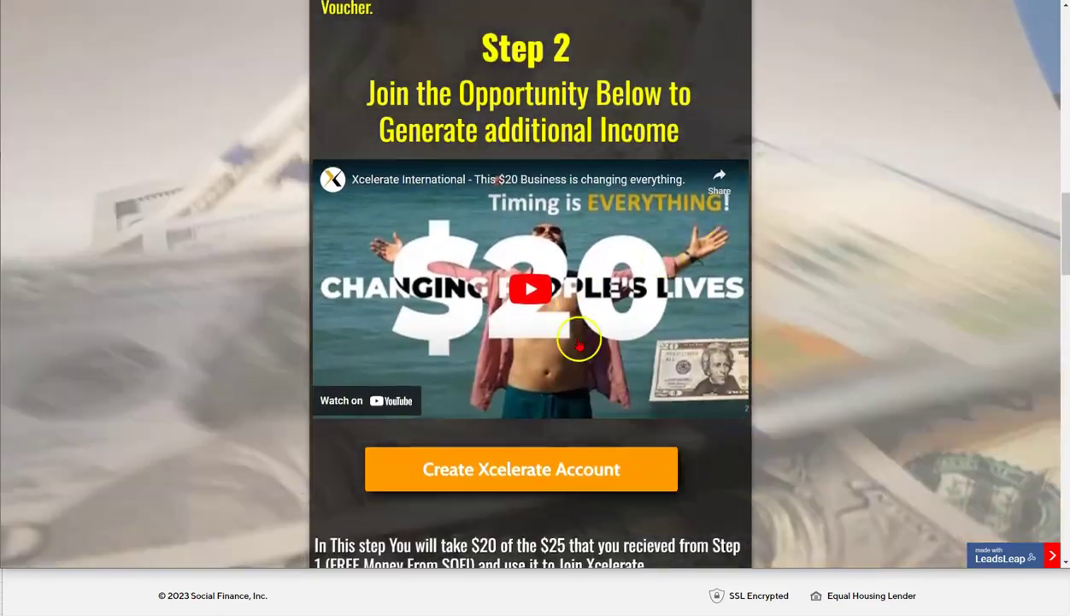
{"action": "scroll", "coordinate": [629, 384], "scroll_direction": "down", "scroll_amount": 3}
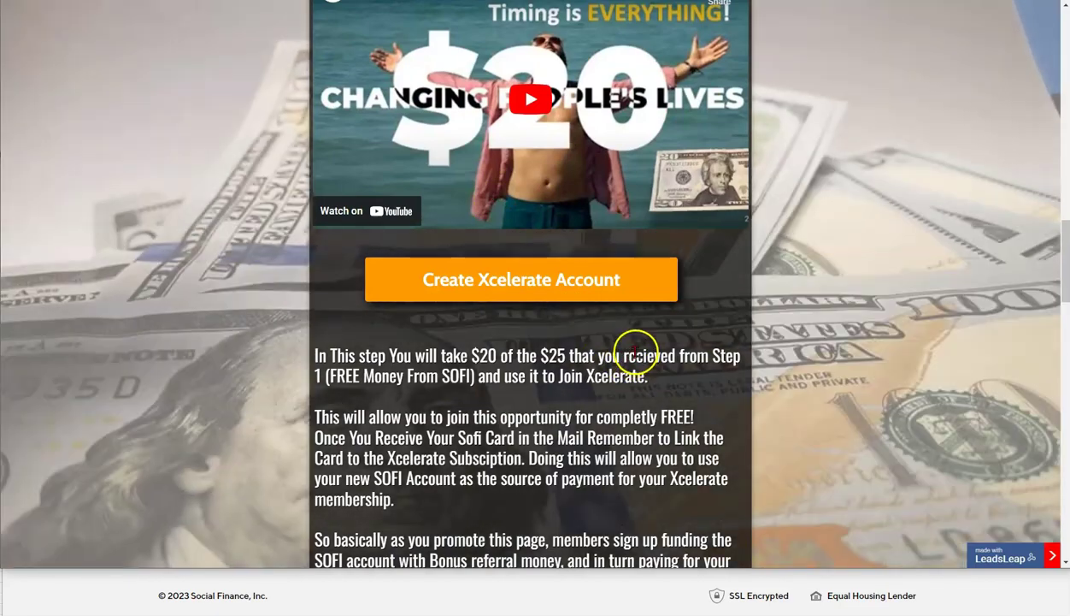
{"action": "scroll", "coordinate": [633, 393], "scroll_direction": "down", "scroll_amount": 3}
{"action": "scroll", "coordinate": [564, 327], "scroll_direction": "down", "scroll_amount": 1}
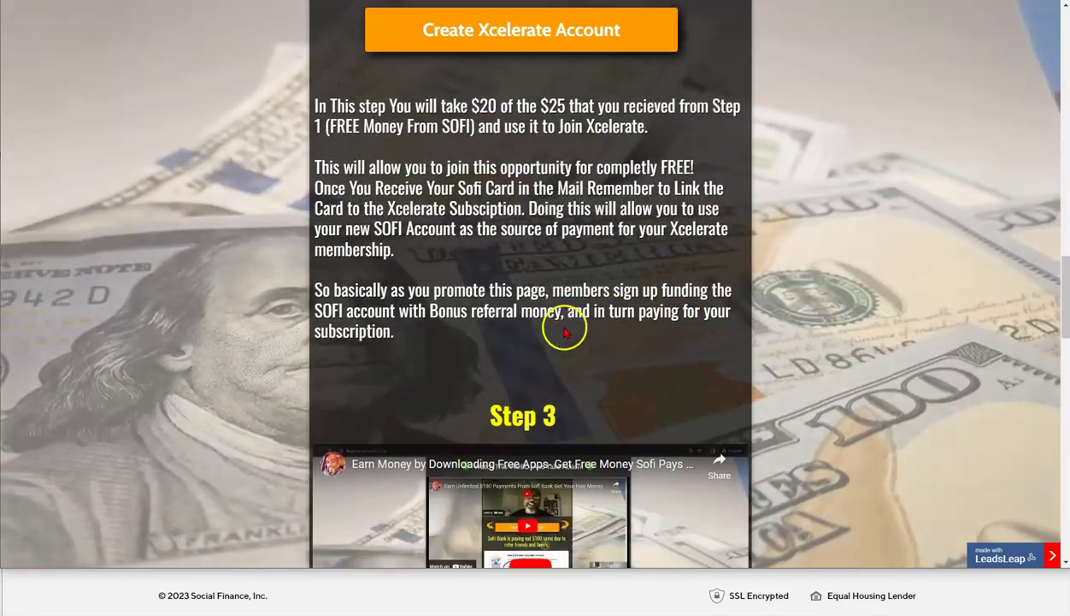
{"action": "scroll", "coordinate": [566, 328], "scroll_direction": "down", "scroll_amount": 4}
{"action": "scroll", "coordinate": [568, 329], "scroll_direction": "up", "scroll_amount": 1}
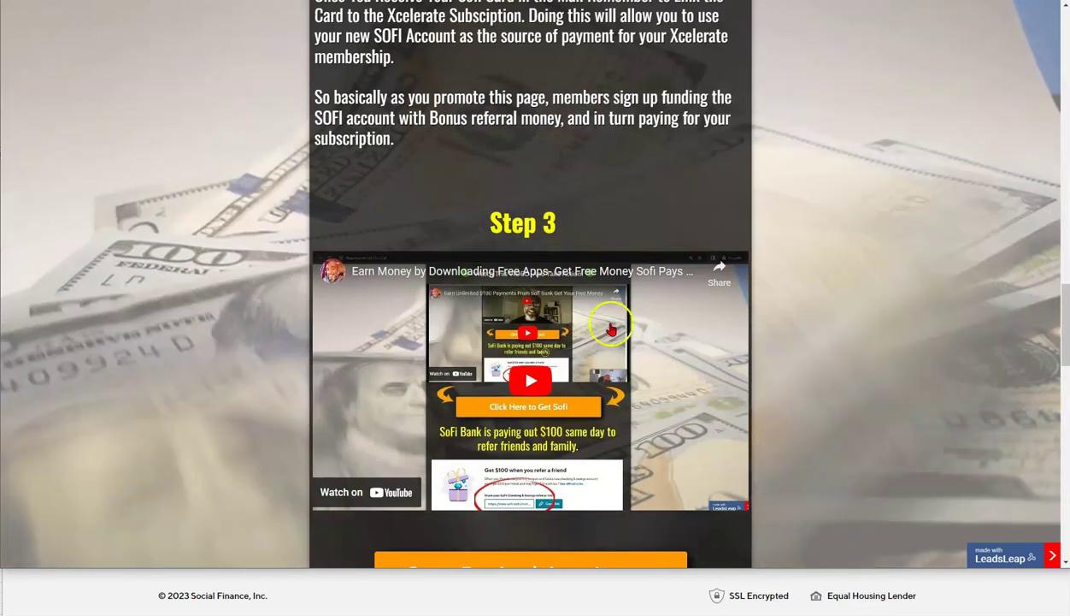
{"action": "scroll", "coordinate": [631, 325], "scroll_direction": "down", "scroll_amount": 3}
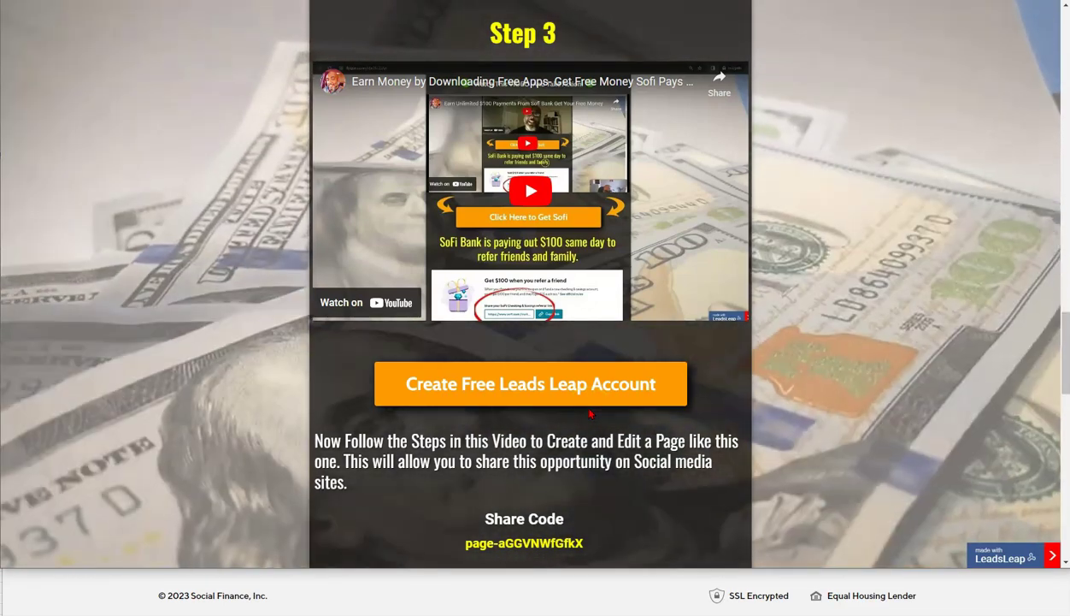
{"action": "scroll", "coordinate": [590, 394], "scroll_direction": "down", "scroll_amount": 2}
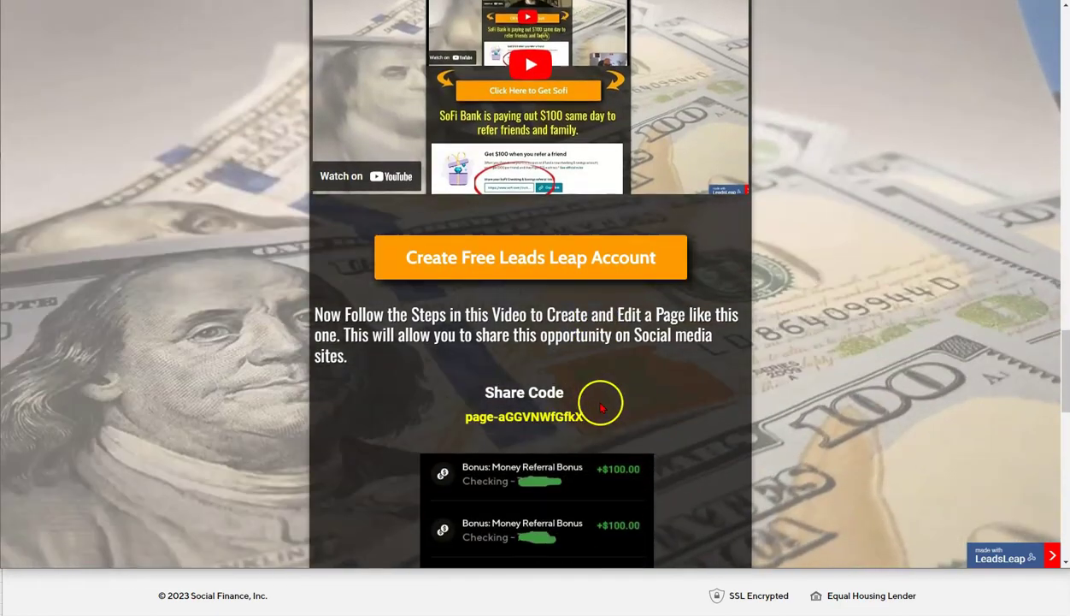
{"action": "scroll", "coordinate": [600, 407], "scroll_direction": "up", "scroll_amount": 10}
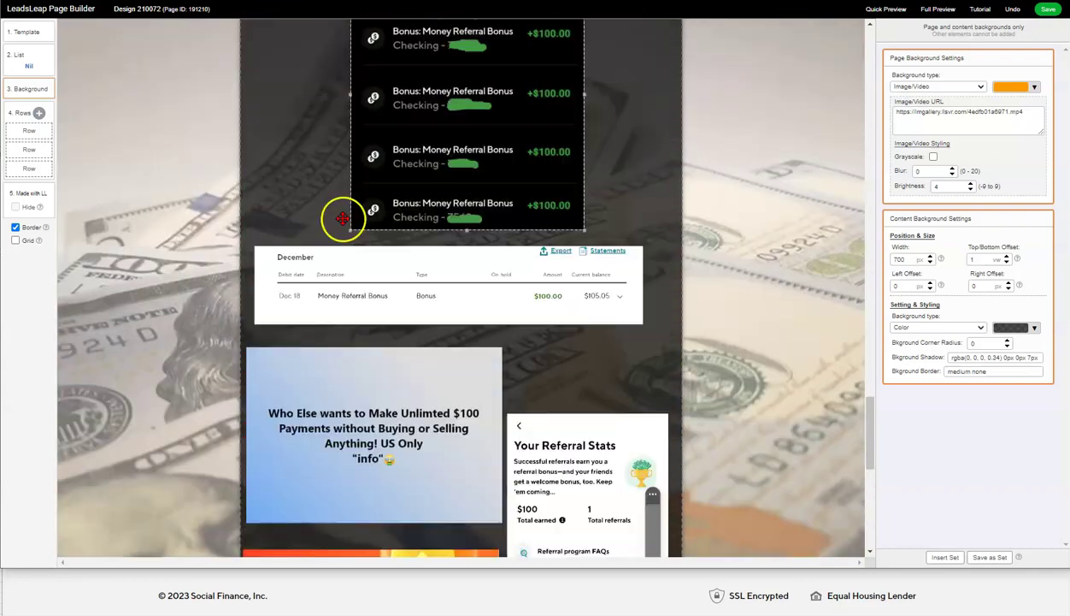
{"action": "scroll", "coordinate": [533, 225], "scroll_direction": "up", "scroll_amount": 10}
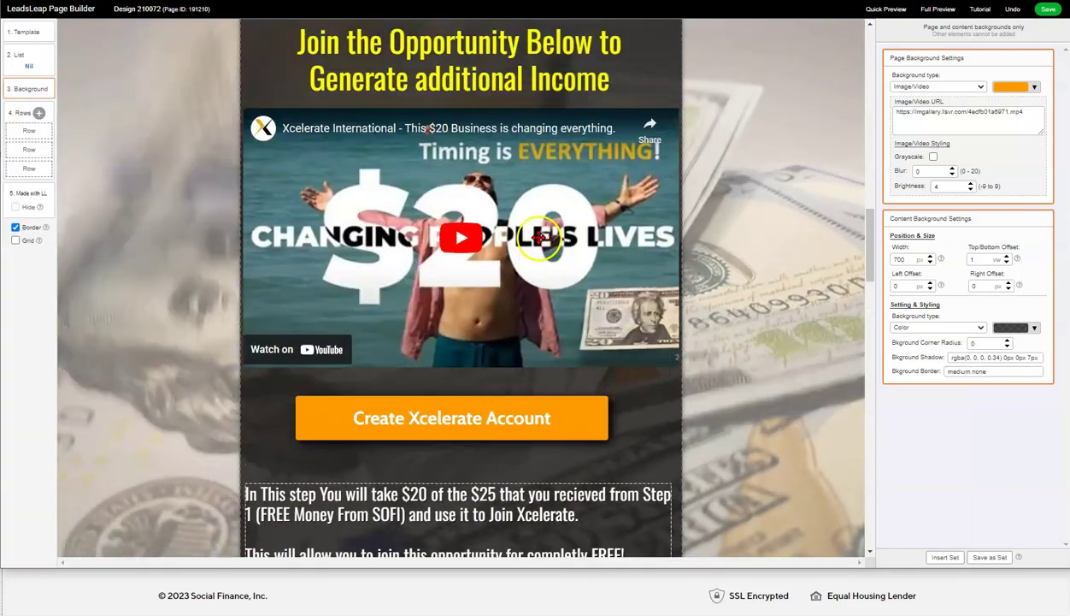